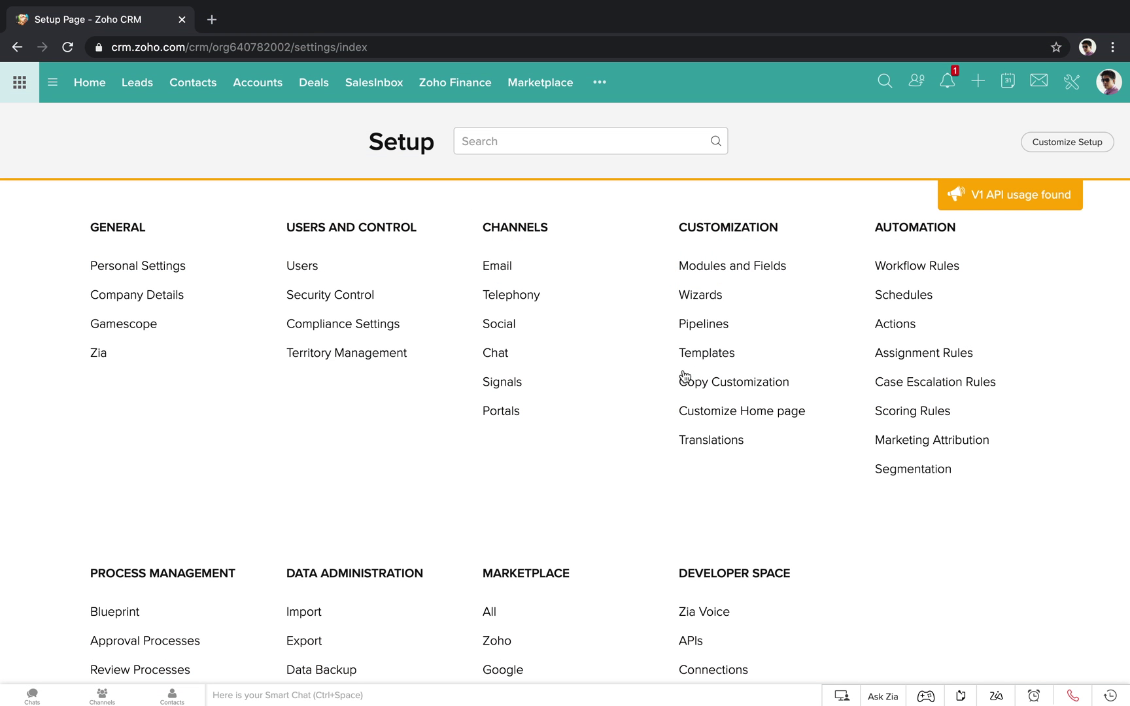
Step: Open the Mail Merge templates list under Setup > Customization > Templates
click(707, 354)
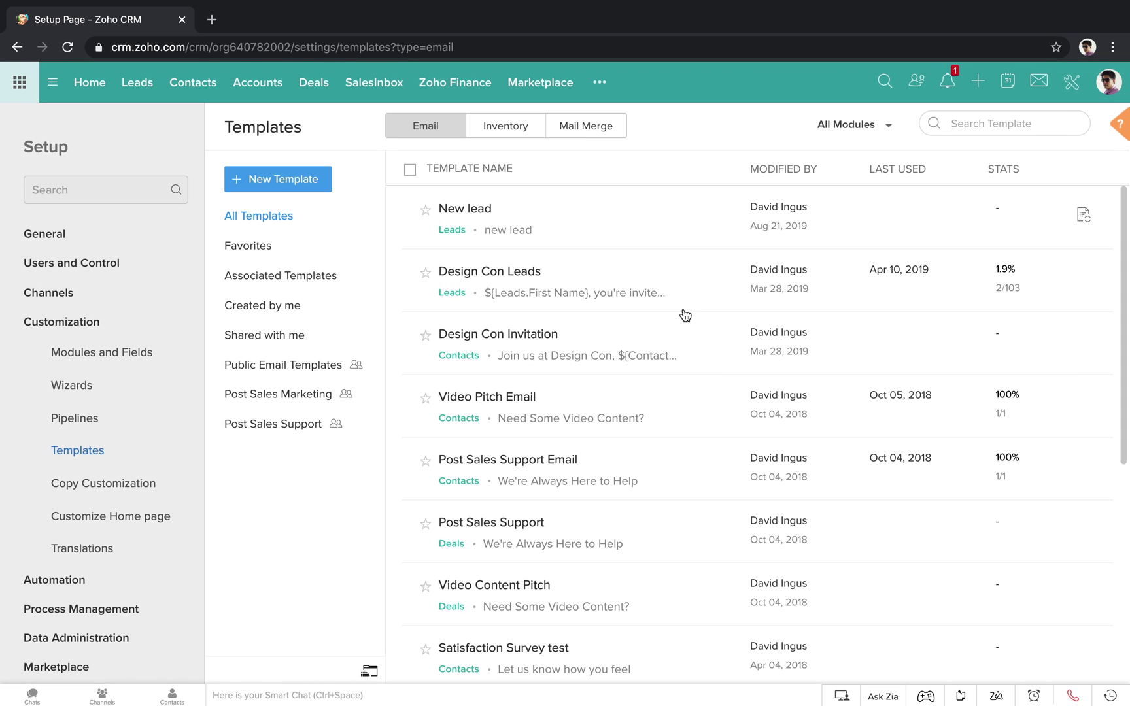
click(590, 127)
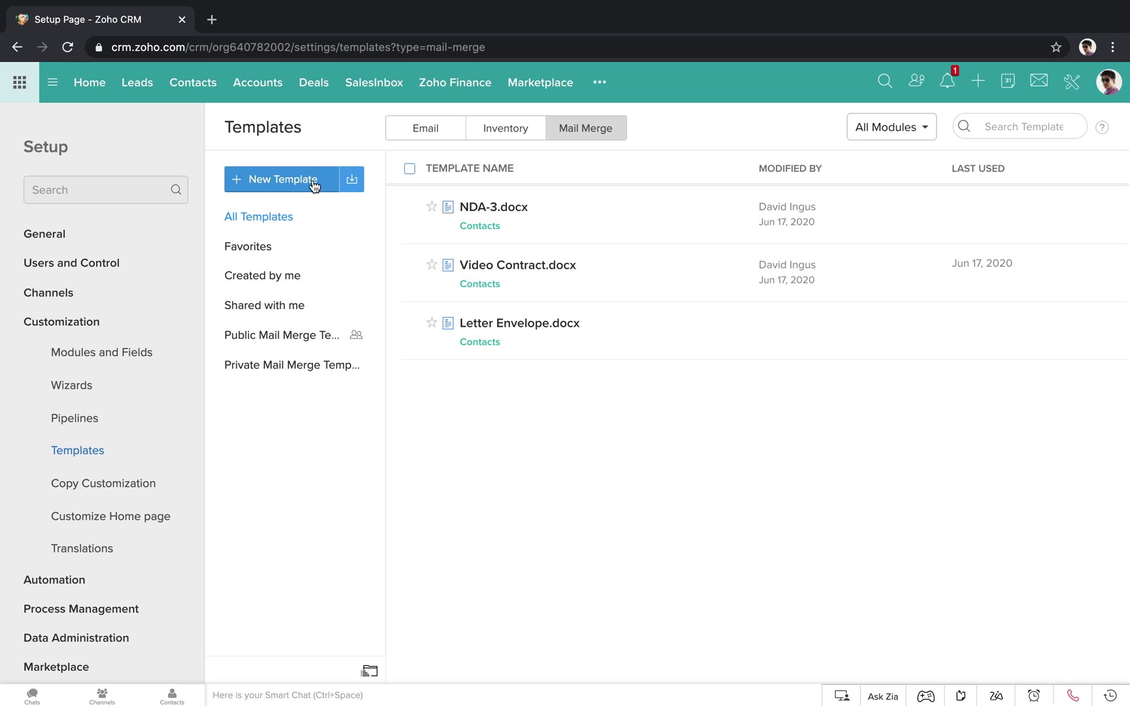
Step: Import the Web-Design-Contract file from the Desktop as the Deals template 'Web Design Contract'
click(351, 180)
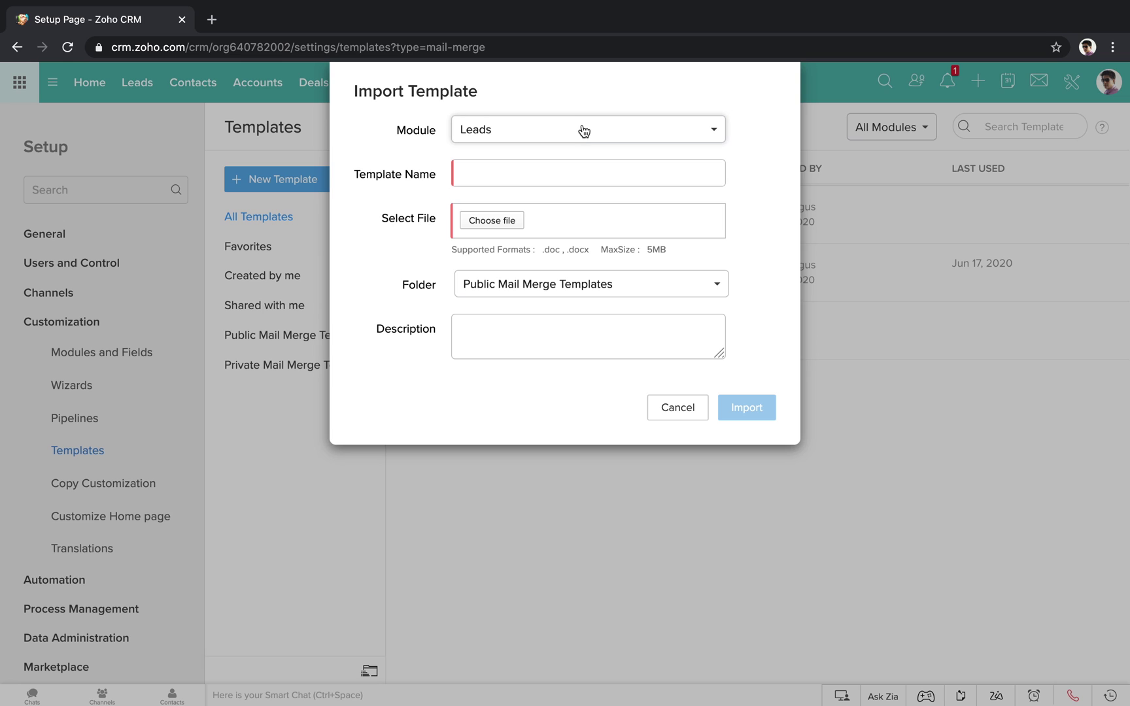
click(584, 132)
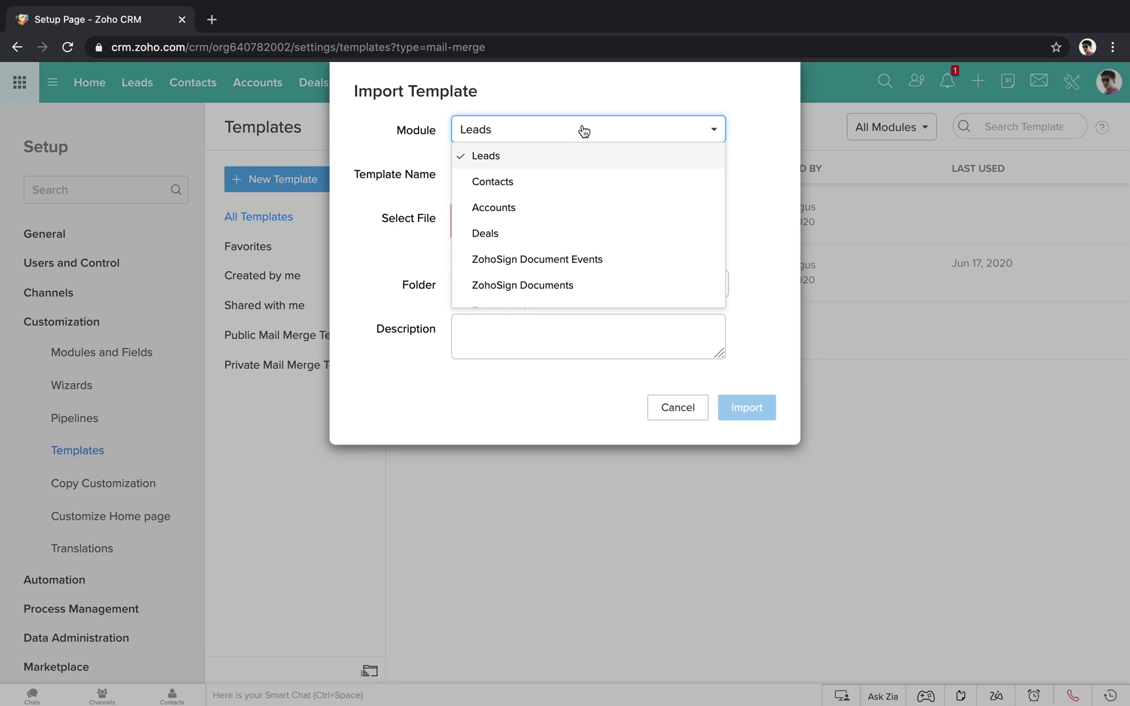
click(514, 234)
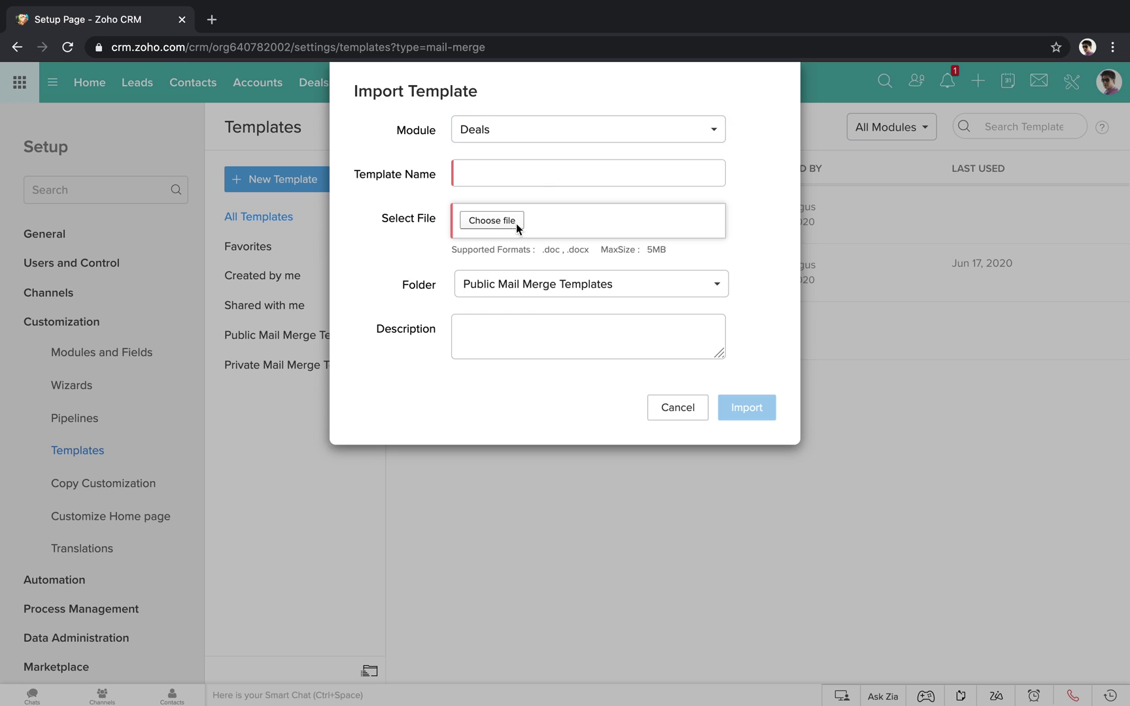
click(550, 173)
text(Web Design Contract)
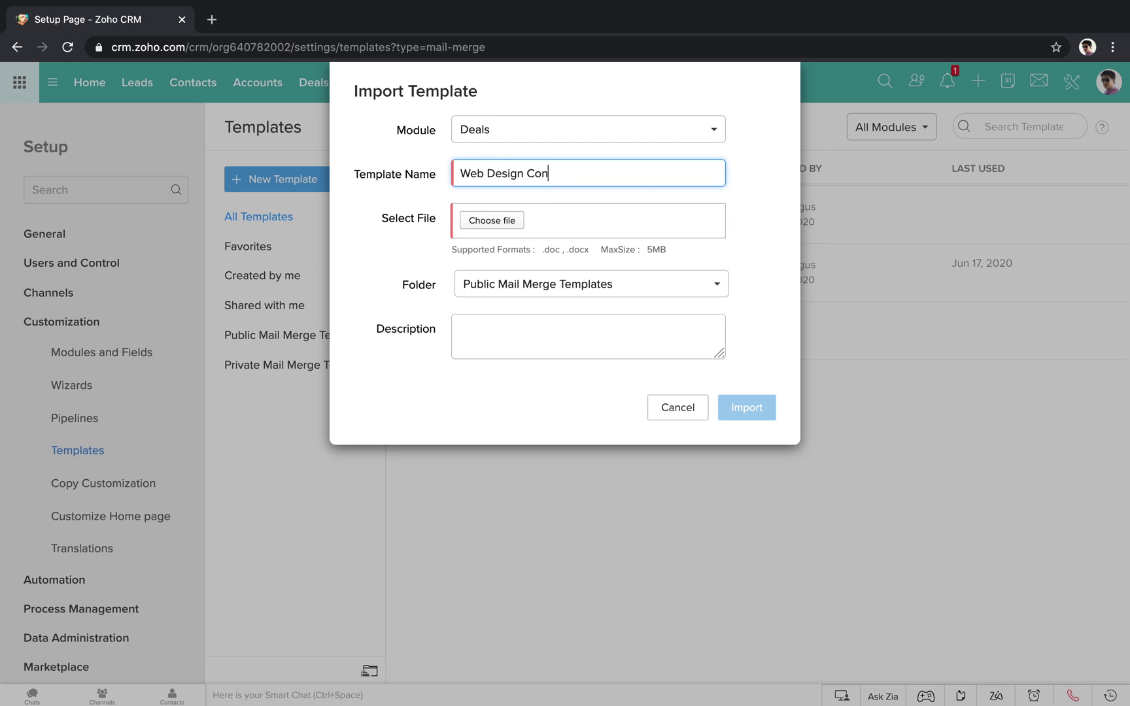
click(512, 220)
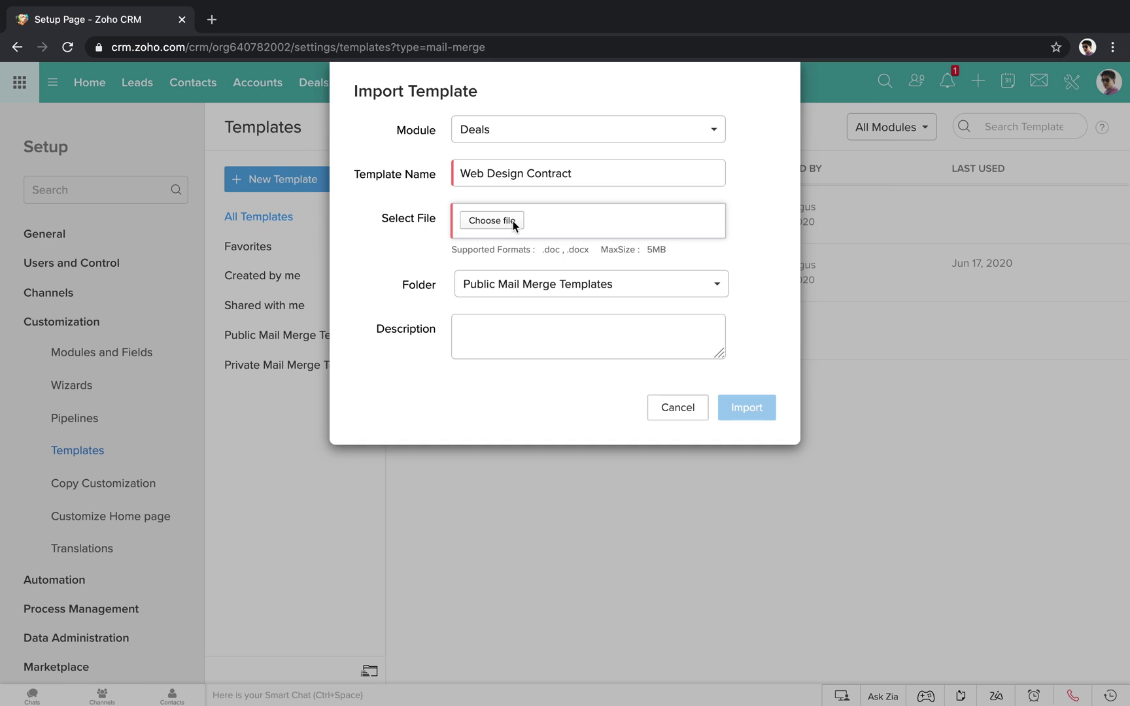
click(463, 75)
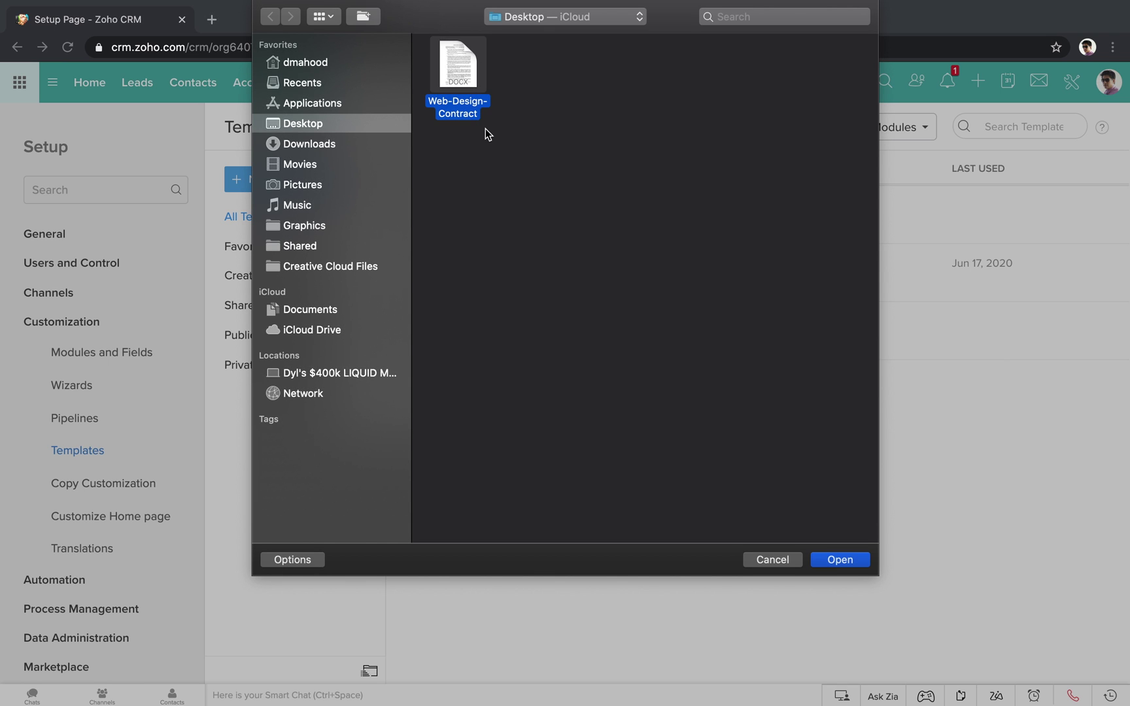
key(Return)
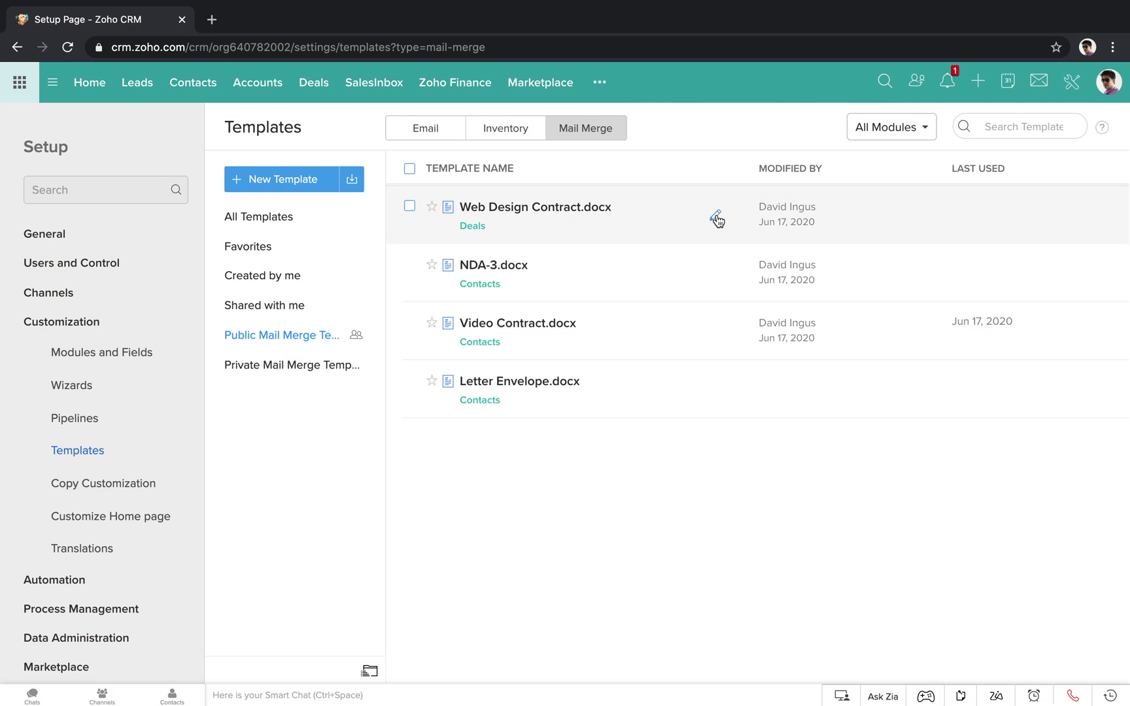
Step: Open the template in Writer and insert Closing Date for the effective date and Contact Name for the client
click(716, 219)
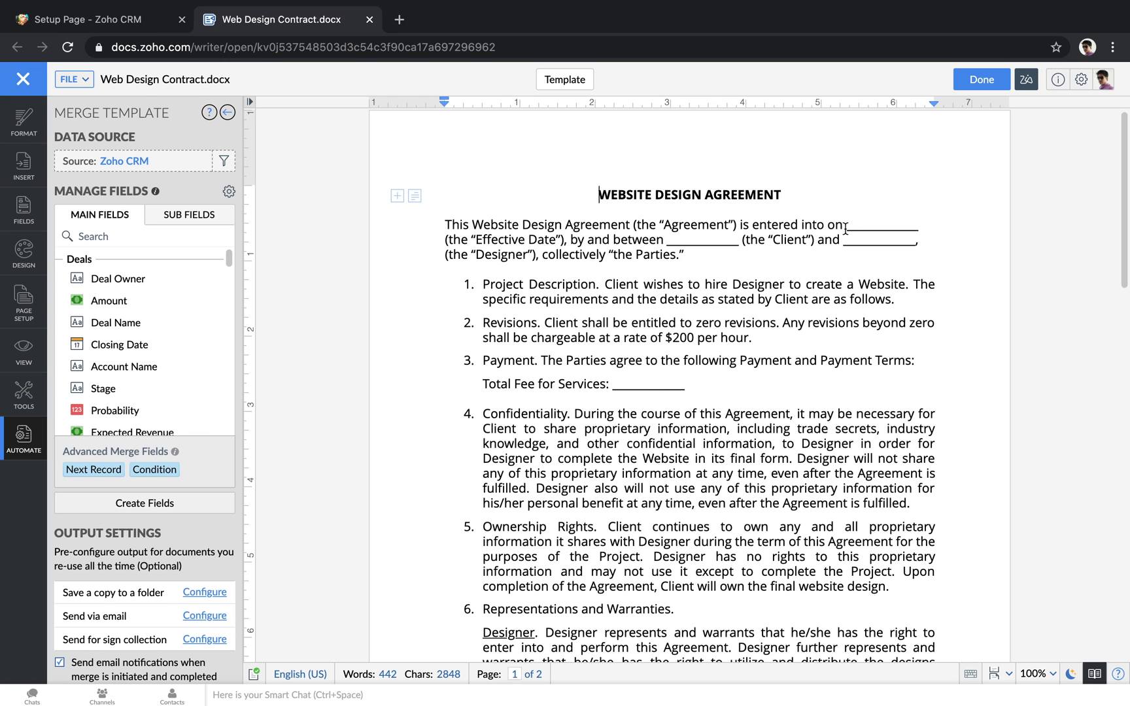
drag(845, 228, 919, 229)
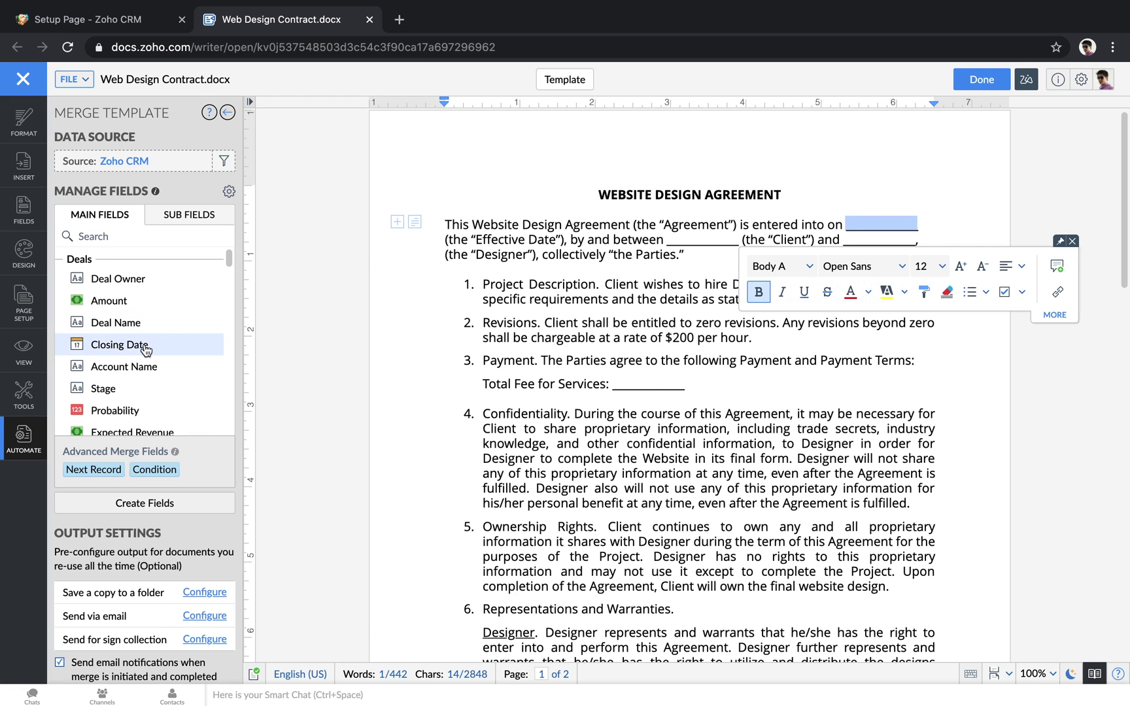
click(118, 344)
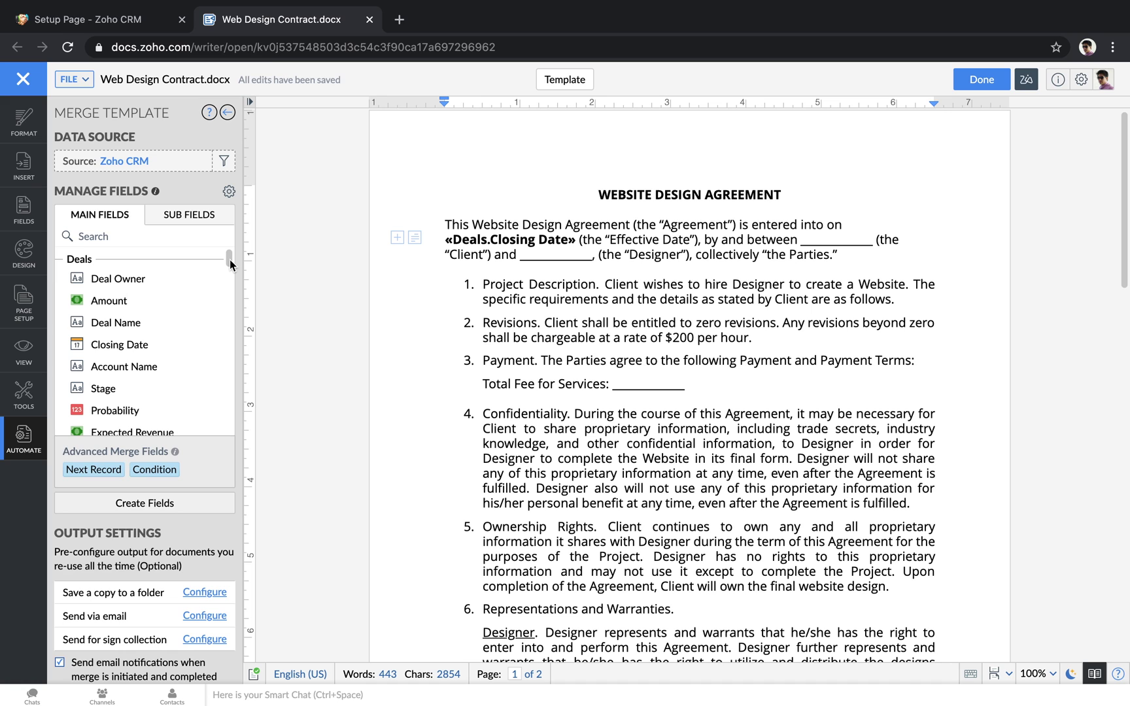
mouse_move(229, 259)
mouse_down()
mouse_move(234, 363)
mouse_move(229, 246)
mouse_up()
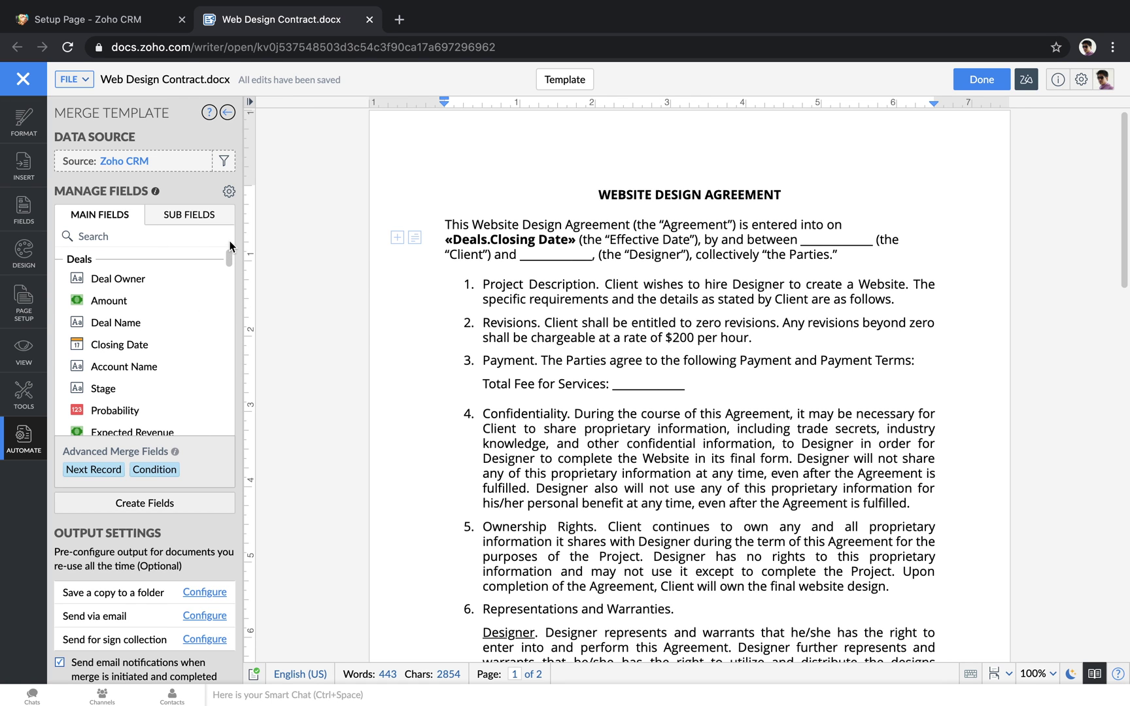
click(179, 239)
double_click(836, 241)
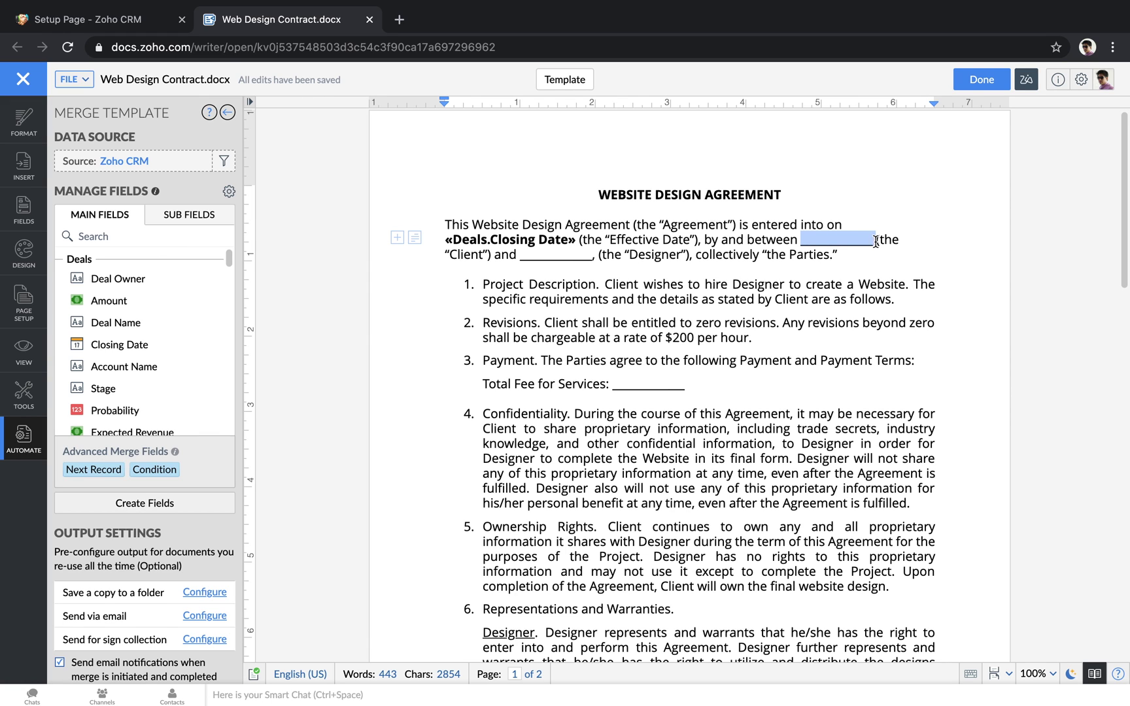
scroll(124, 340, down, 3)
click(123, 356)
Step: Insert the deal Amount as the total fee and Organization Name for the designer
double_click(679, 386)
scroll(119, 323, up, 3)
click(108, 300)
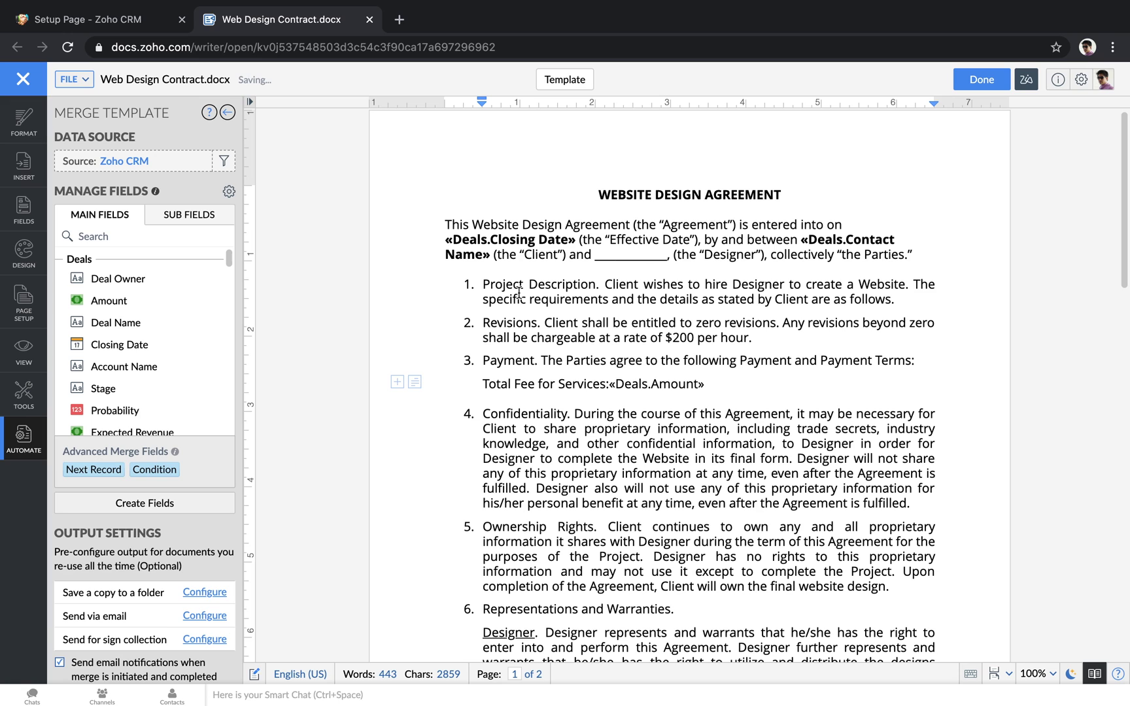
drag(595, 256, 667, 255)
click(131, 236)
text(org)
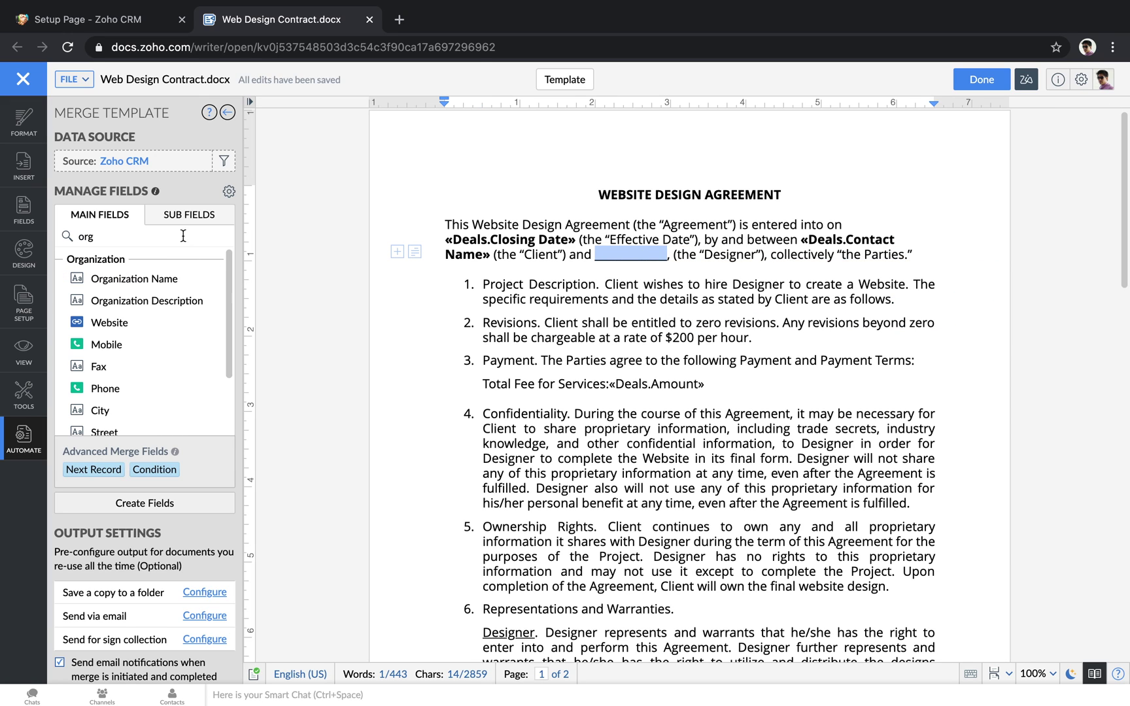
click(134, 278)
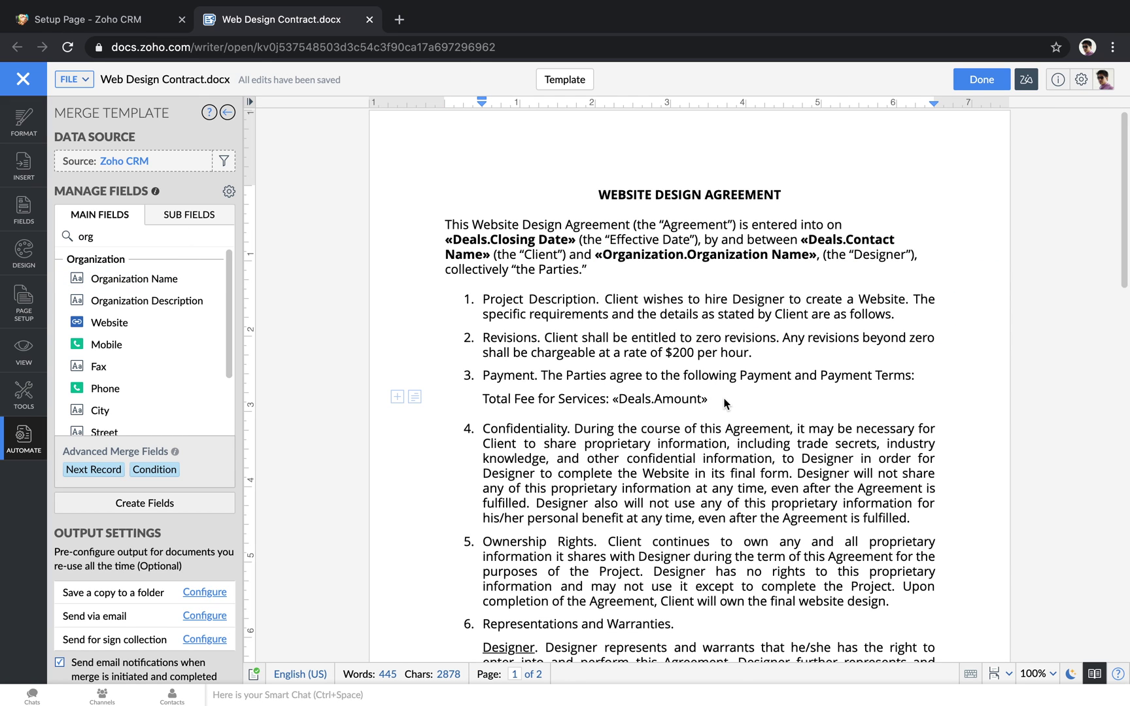
click(722, 404)
Step: Insert Signer 1 Signature, Full Name and Sign Date fields after Signed:, By: and Date: on page 2
drag(1126, 270, 1023, 537)
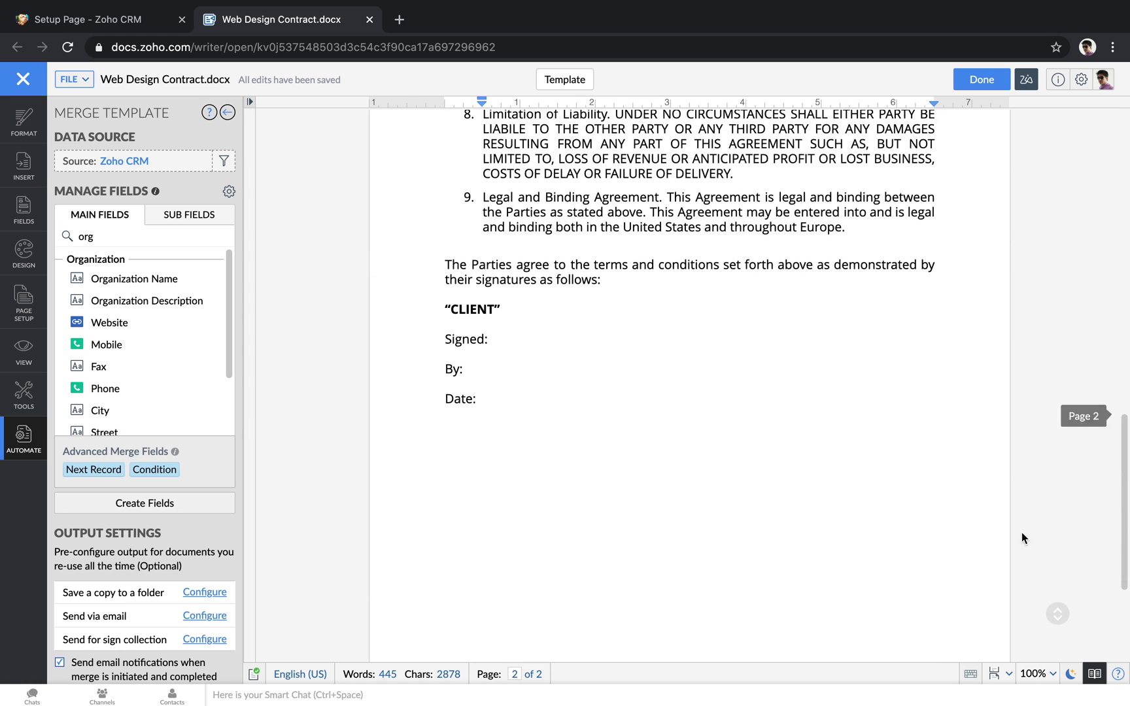
click(493, 340)
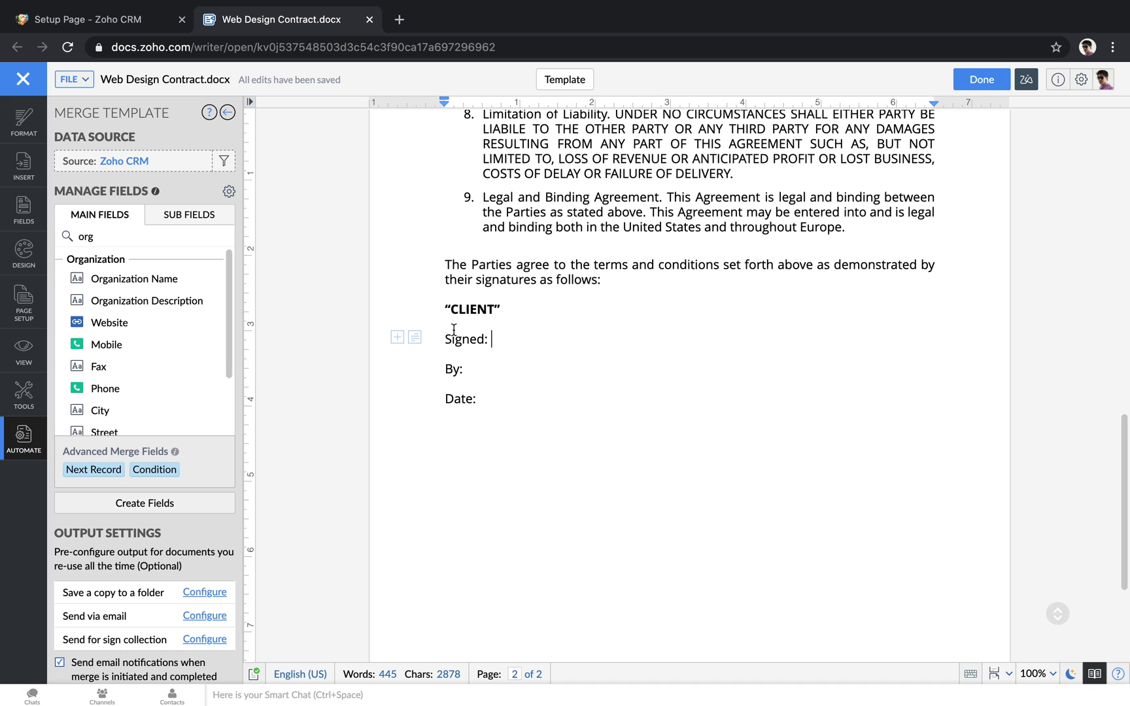
click(24, 216)
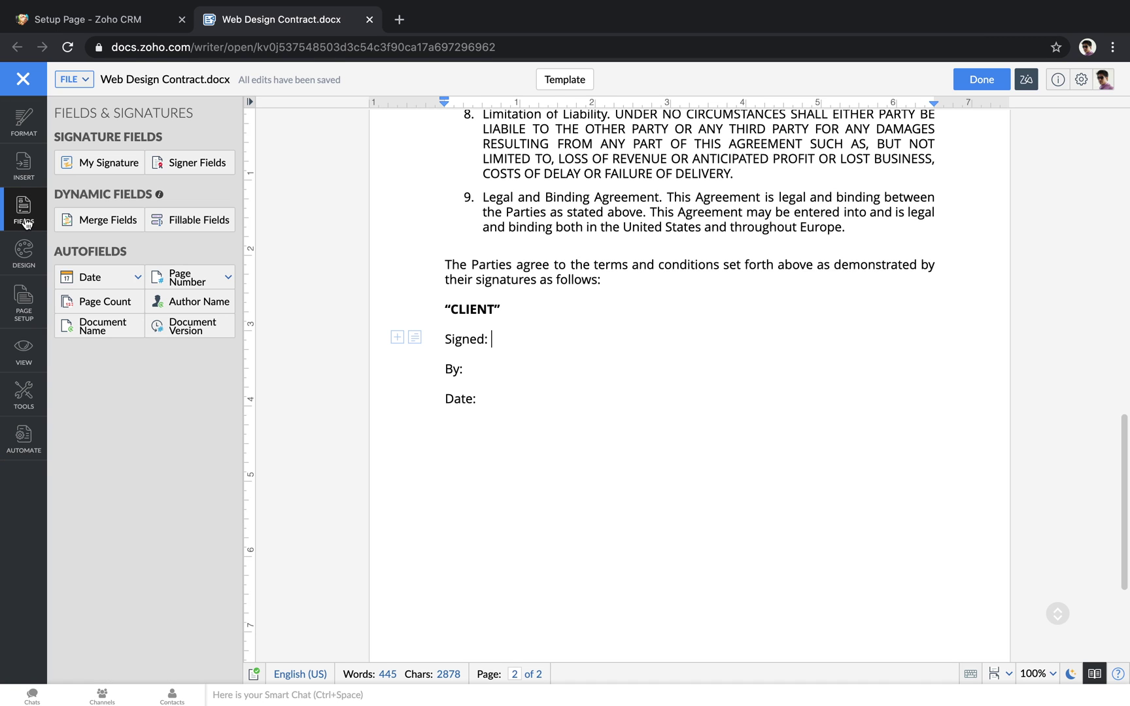
click(193, 167)
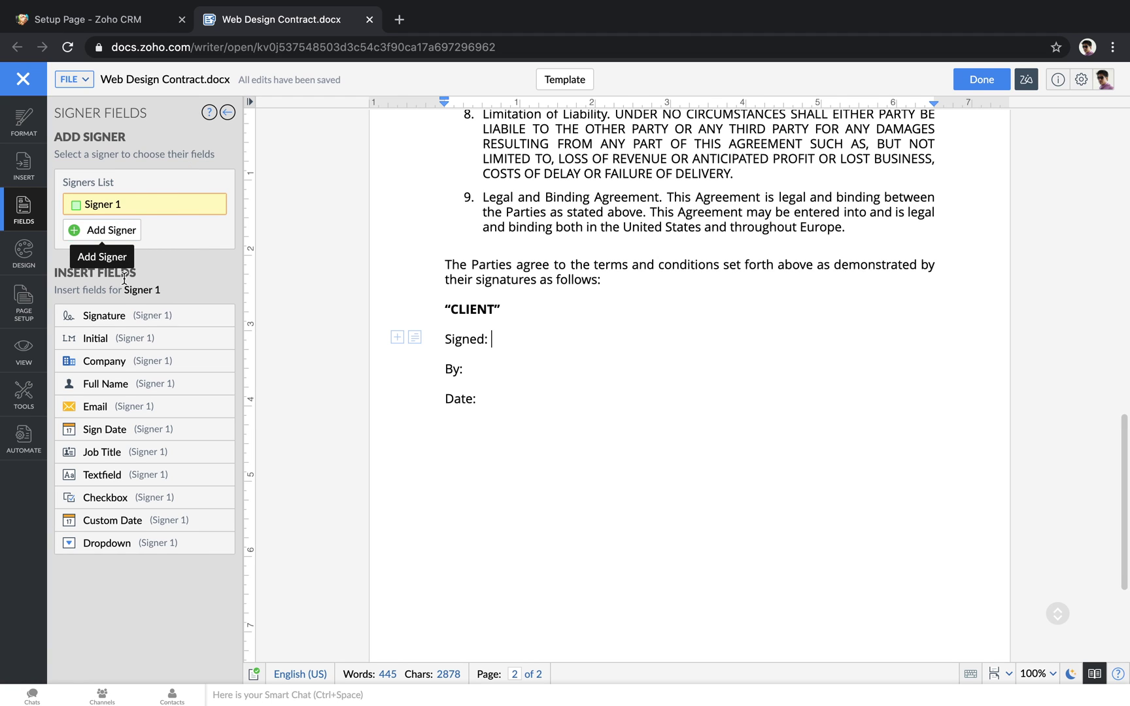
click(119, 320)
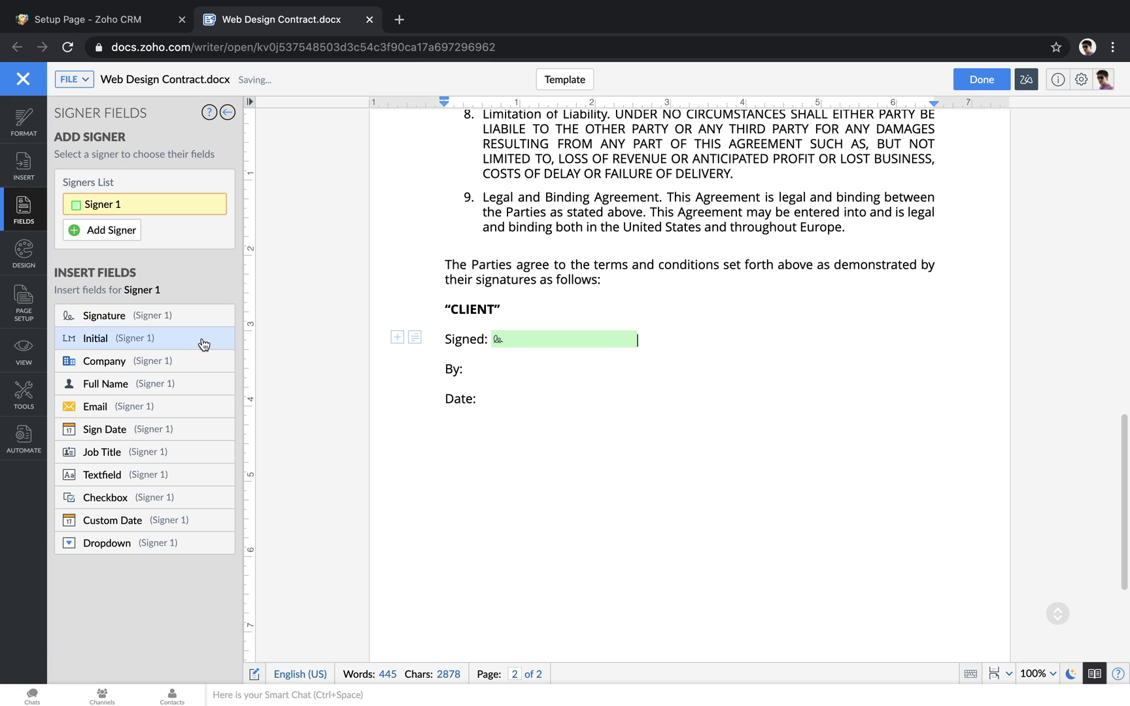
click(477, 370)
click(154, 390)
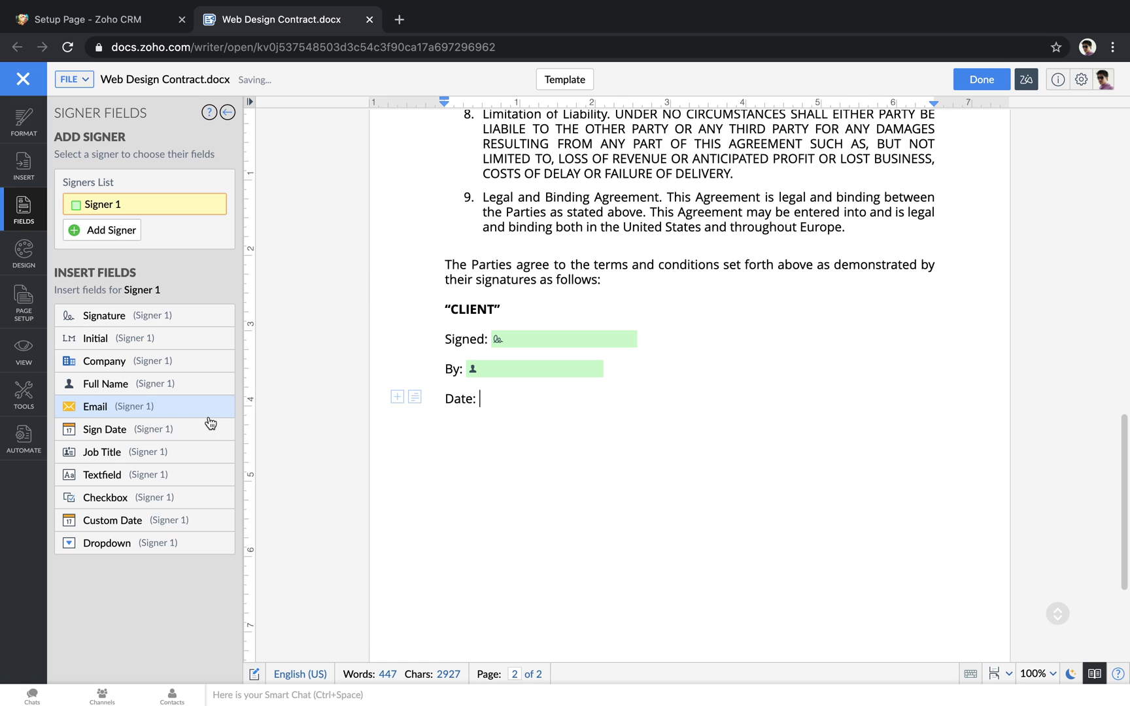
click(158, 431)
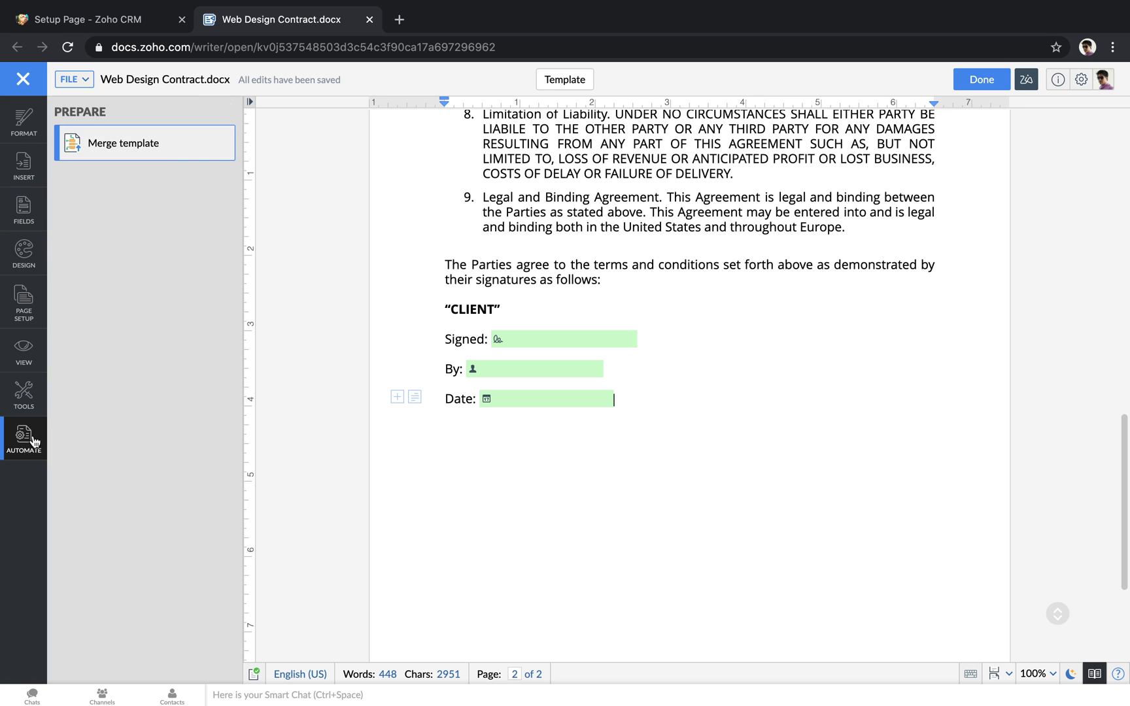
Step: Reopen the merge template settings to view the Zoho CRM data source and output options
click(177, 157)
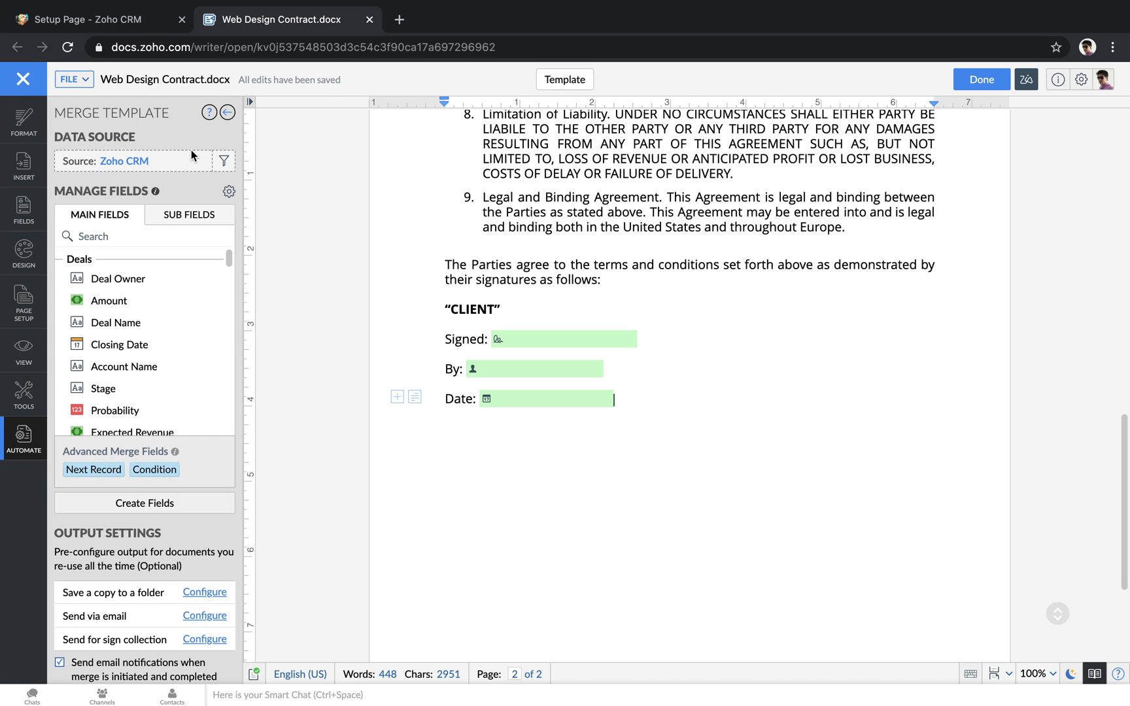
scroll(138, 547, down, 1)
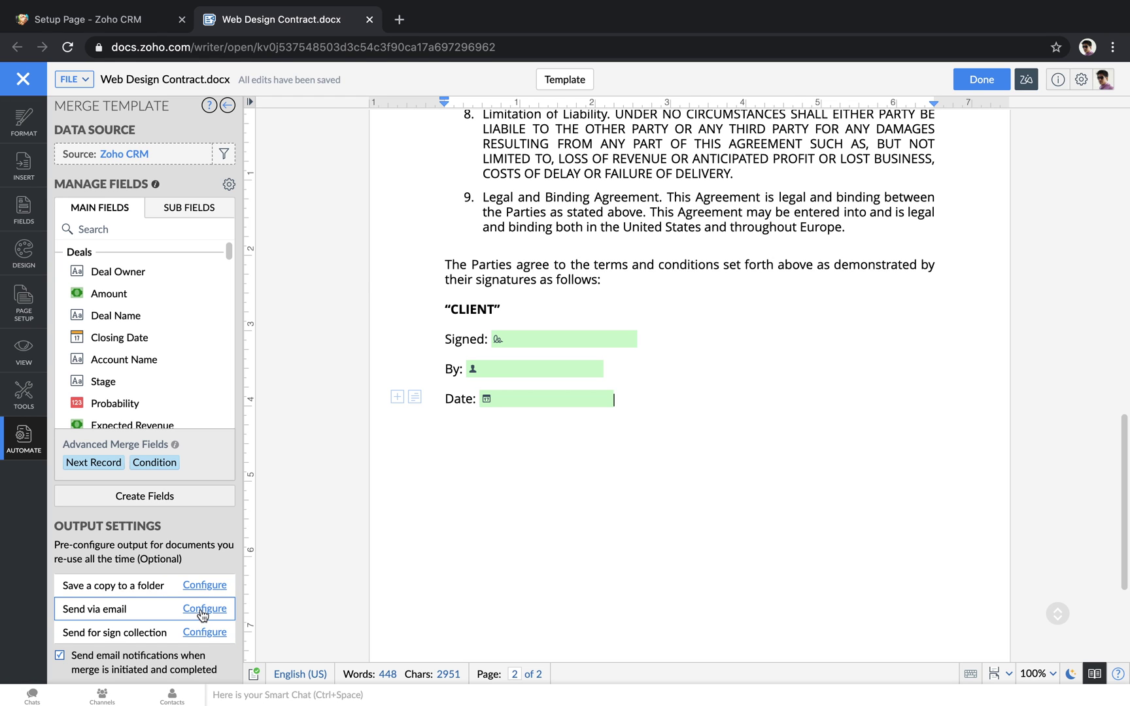
Step: Review the Send via email output: Contacts.Email recipient, subject merge fields and attachment options
click(204, 608)
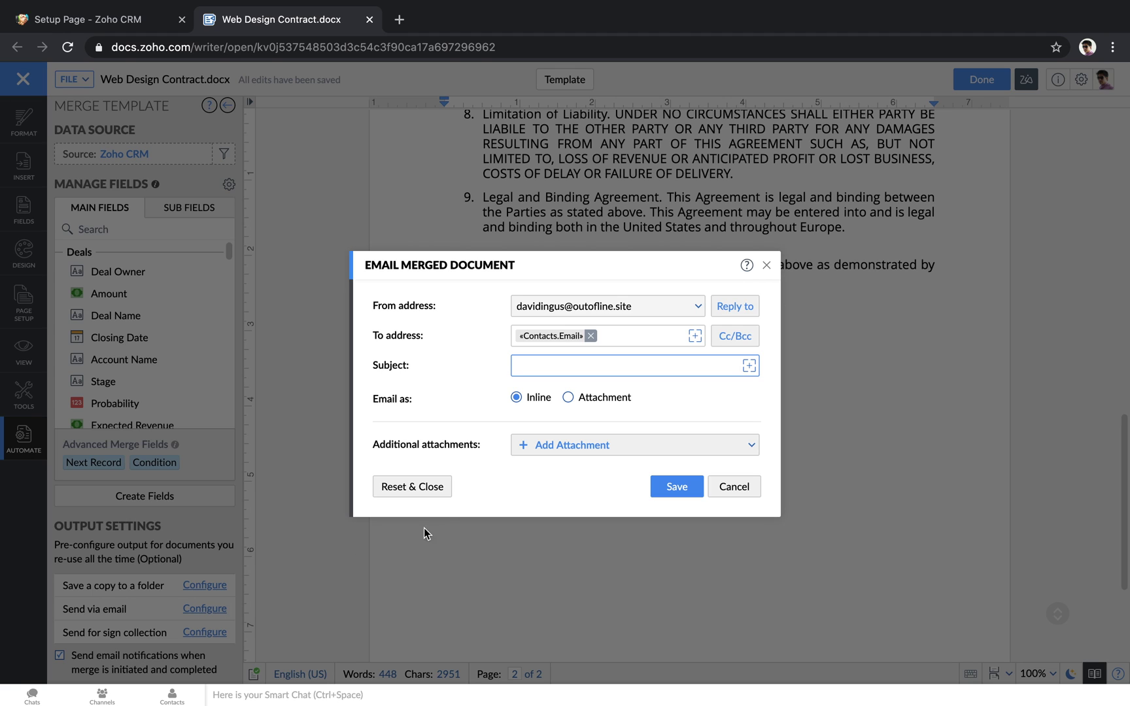
click(694, 336)
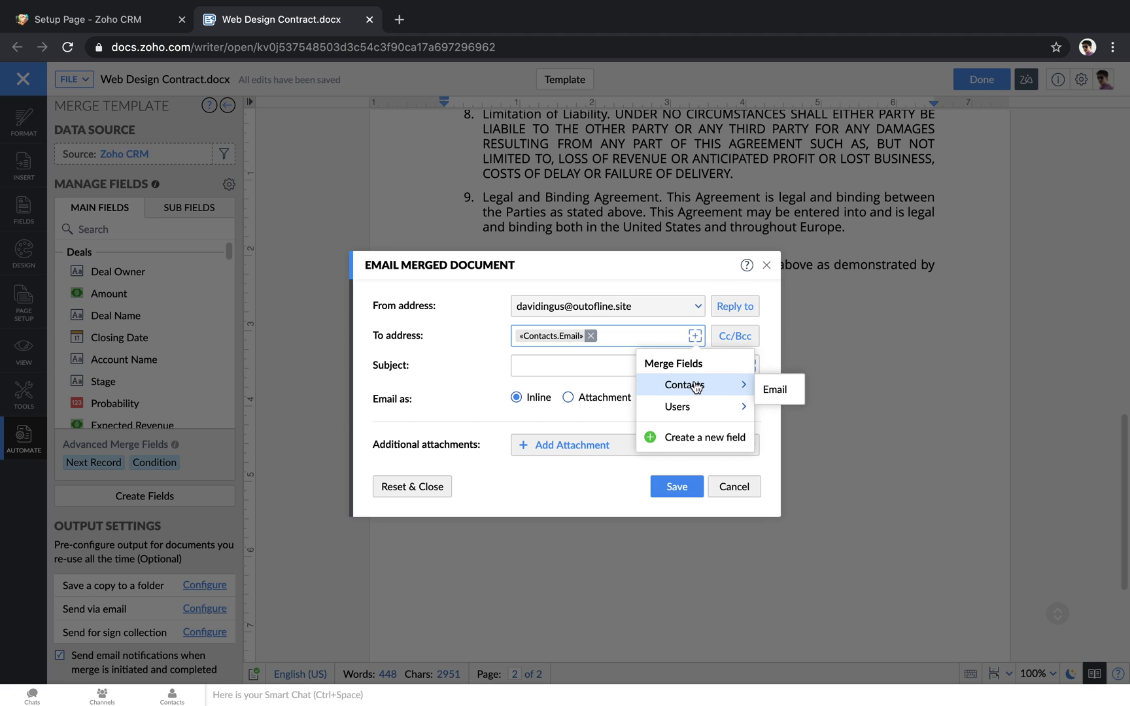
mouse_move(697, 410)
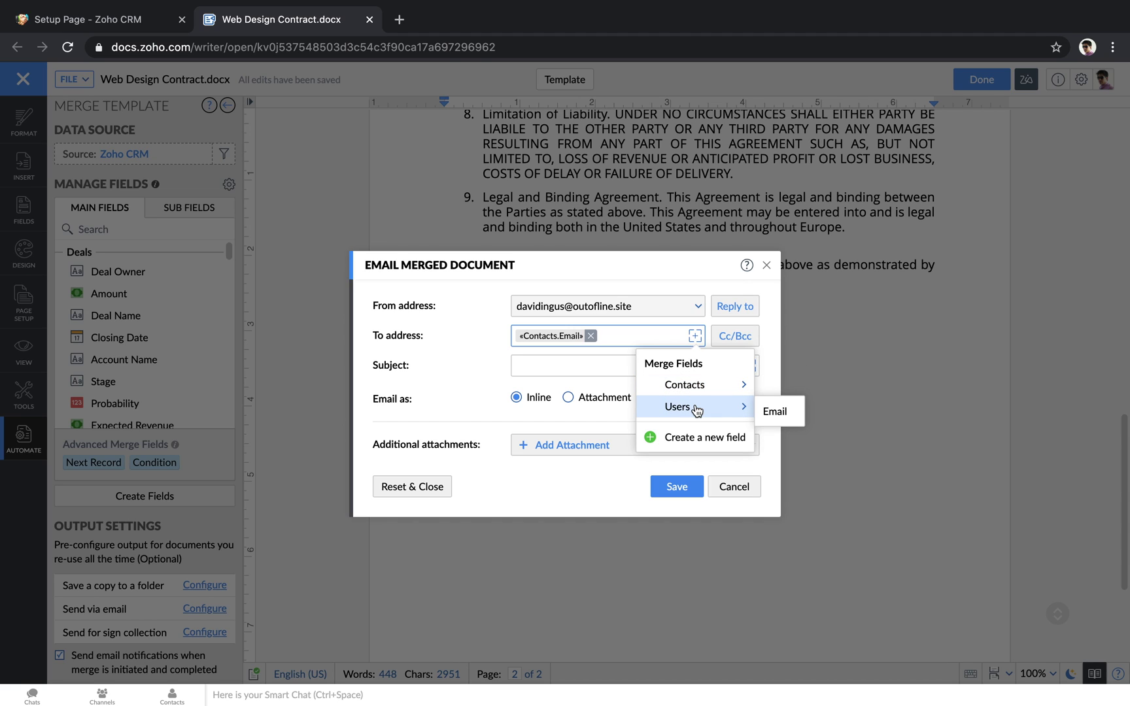
click(611, 334)
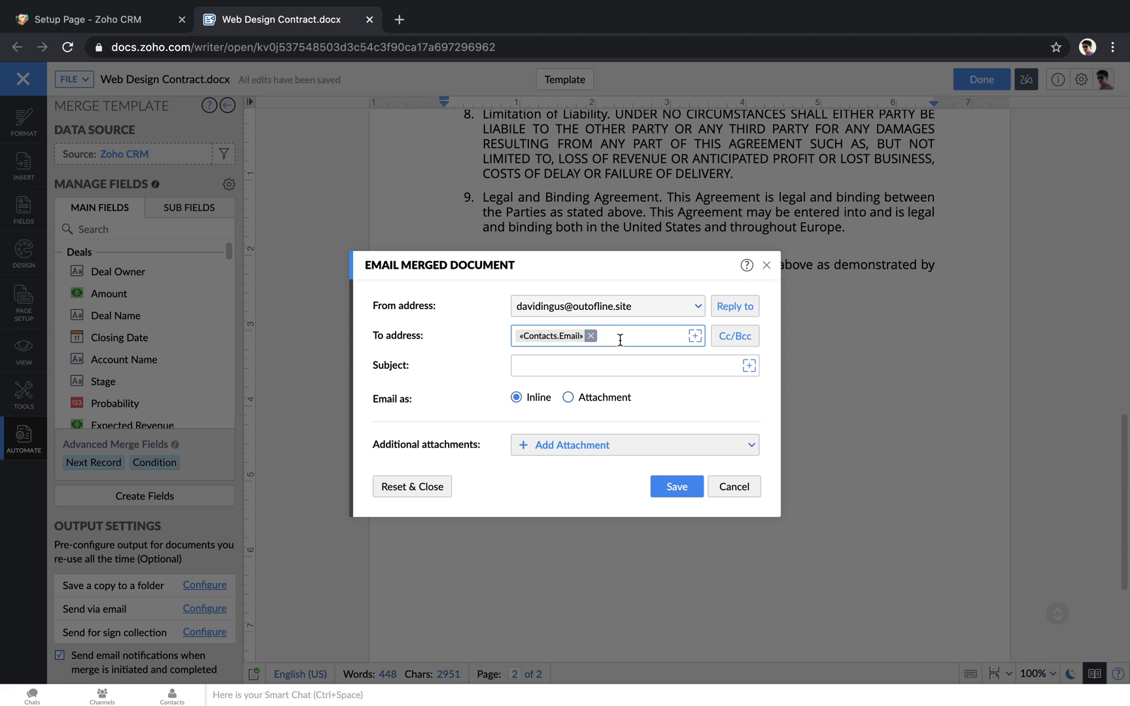
click(631, 366)
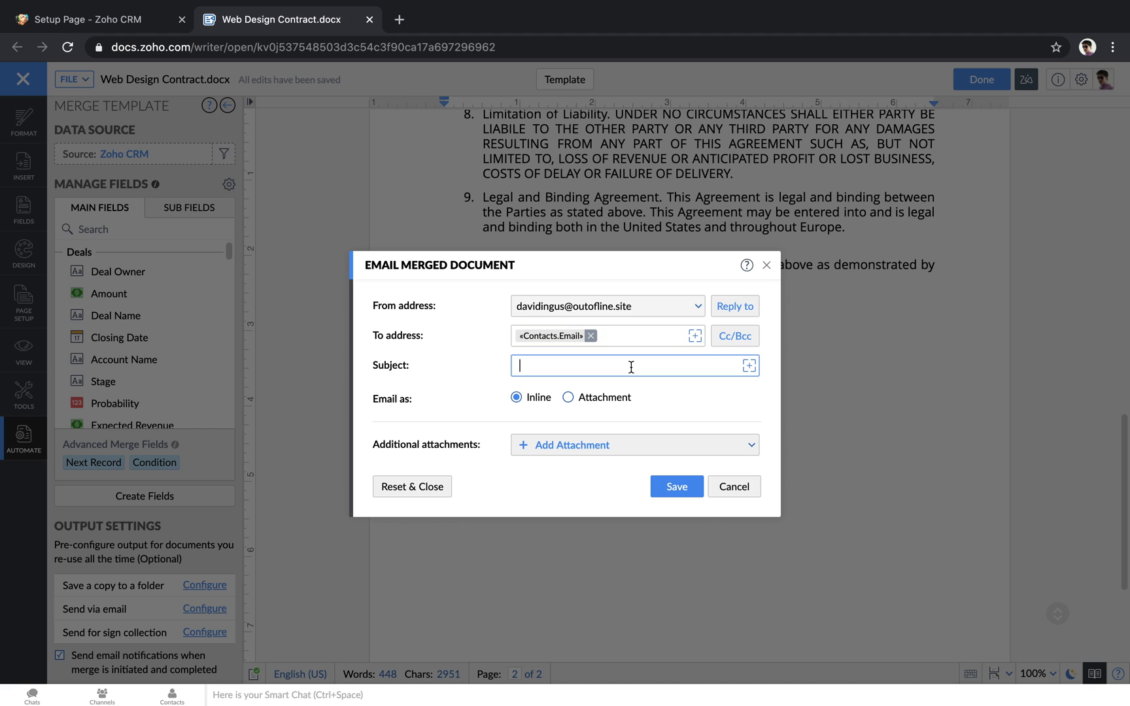
click(749, 365)
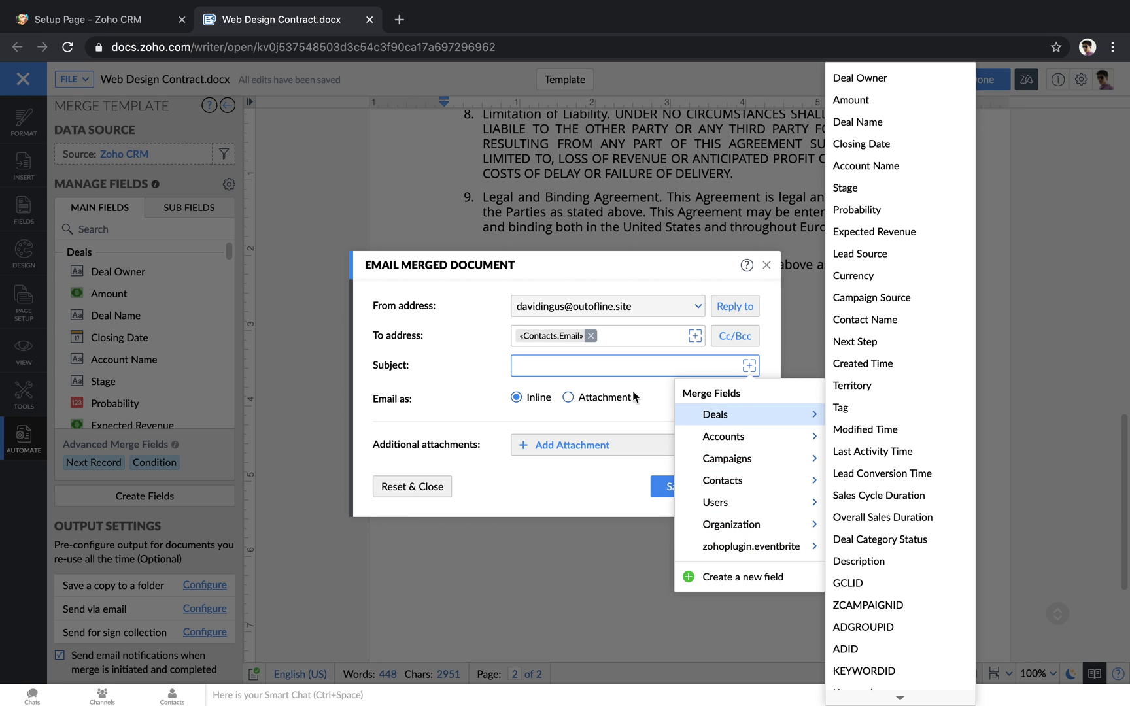
click(449, 375)
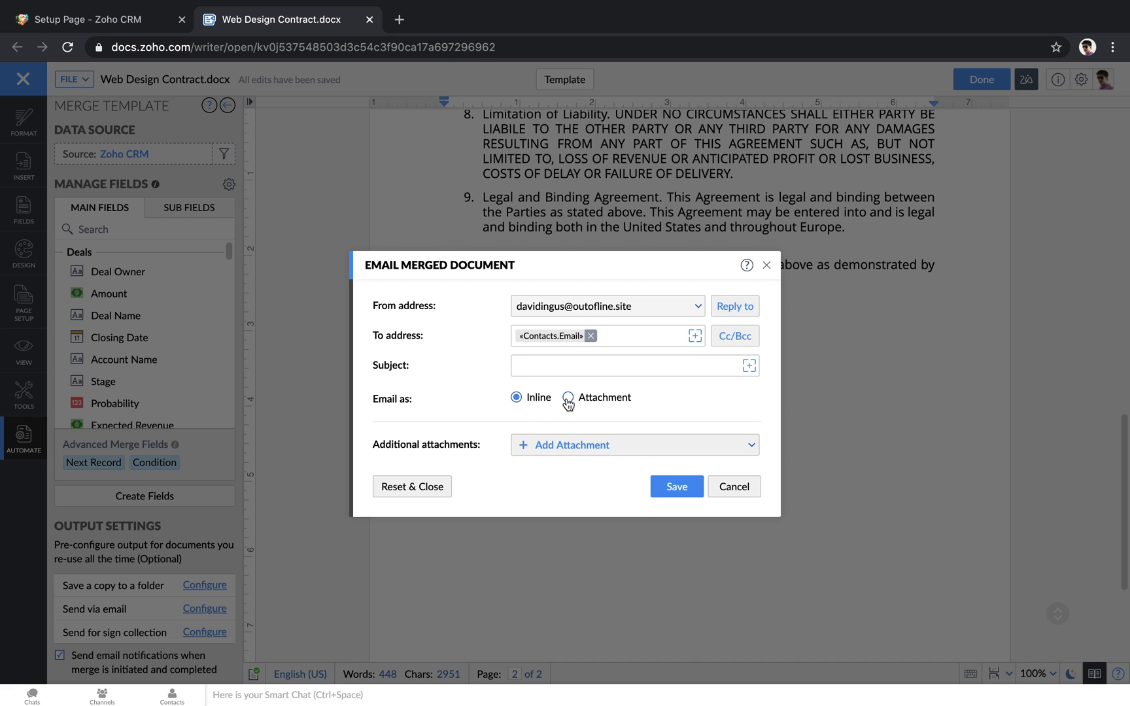
click(556, 446)
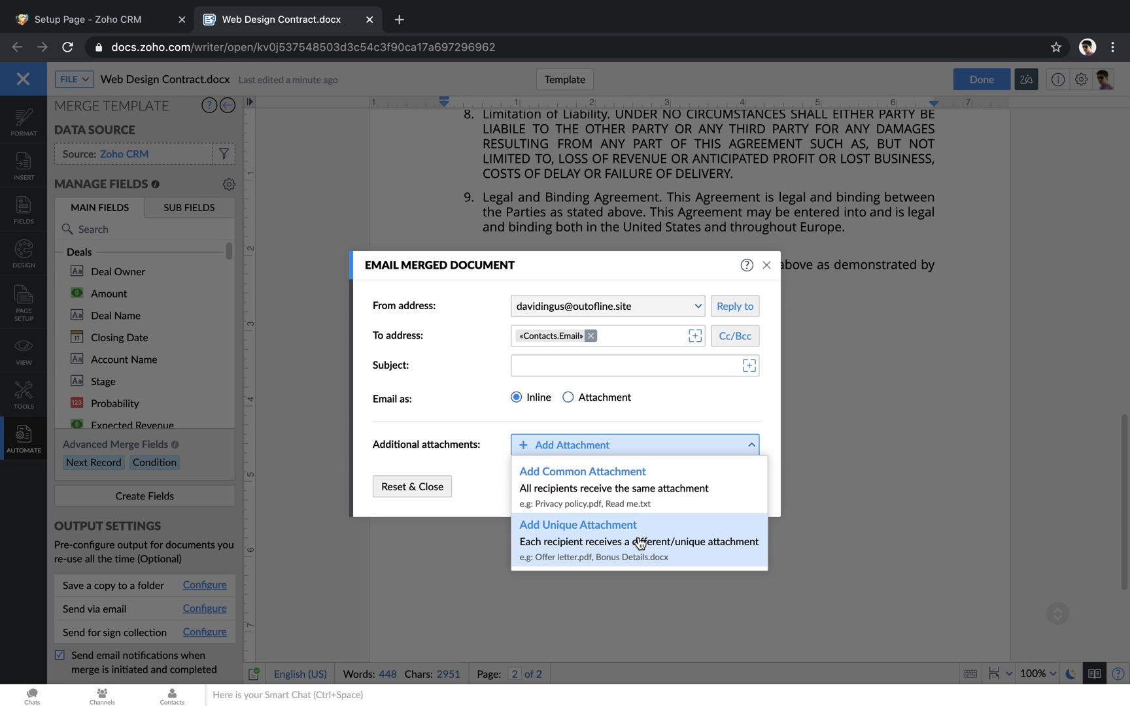
click(734, 419)
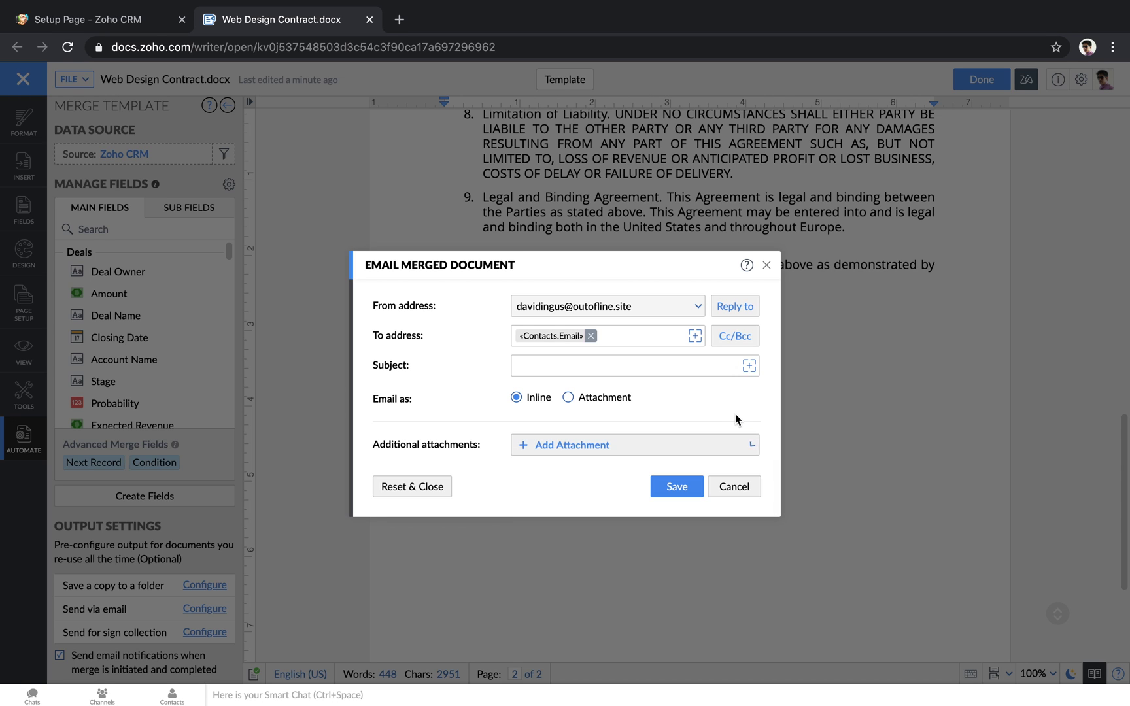
Step: Configure sign collection with Contacts.Email as the only signer, adding then removing a second signer
click(733, 487)
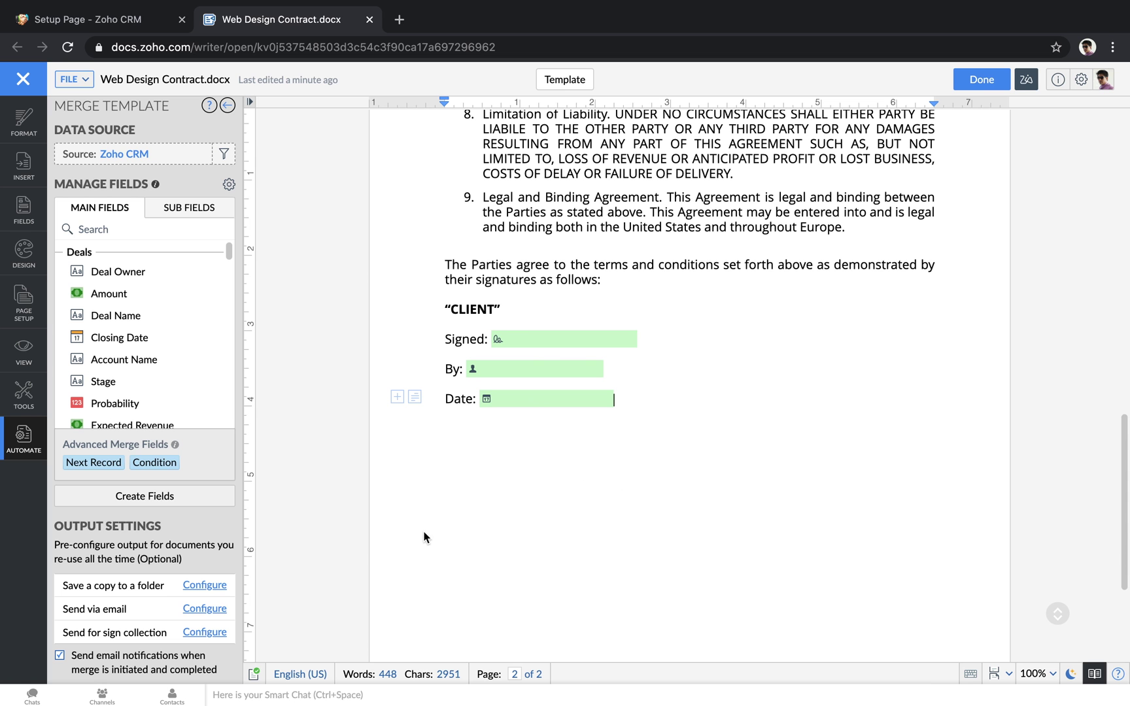
click(205, 631)
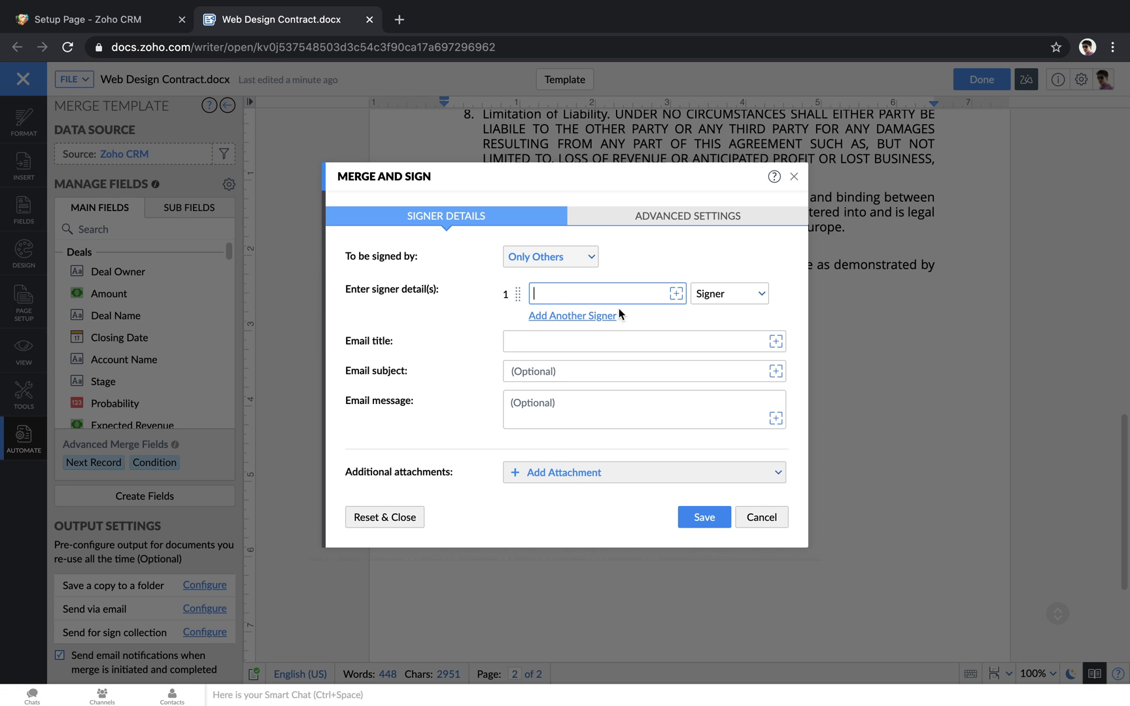
click(580, 316)
click(724, 324)
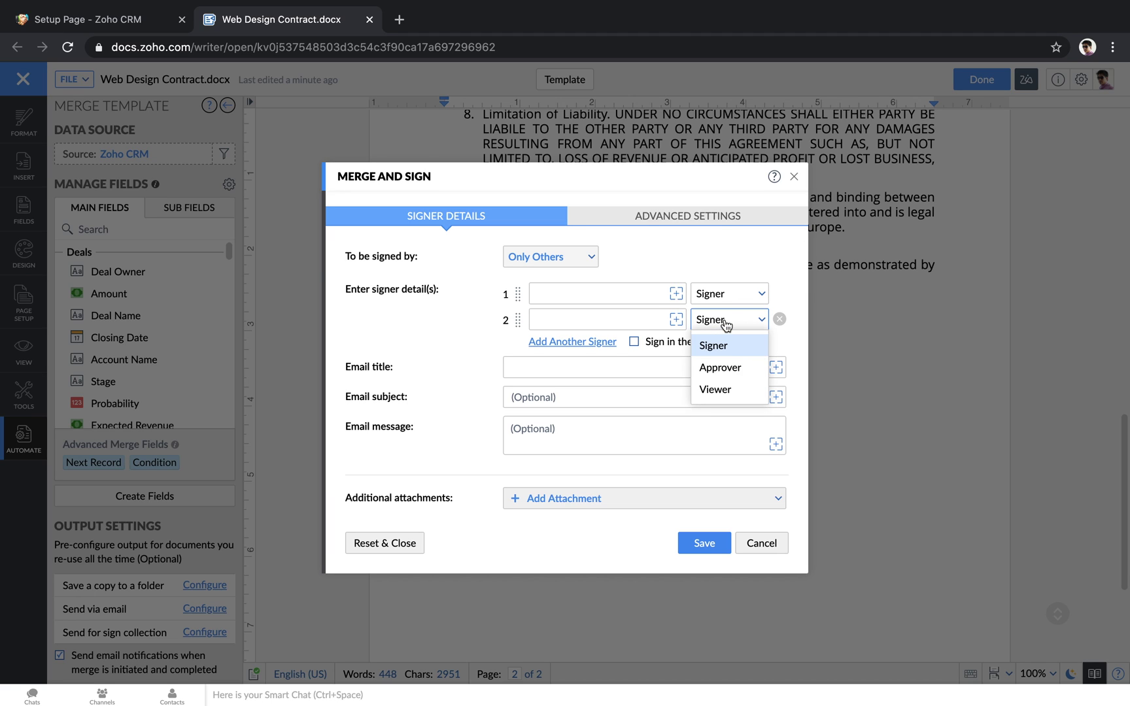
click(725, 325)
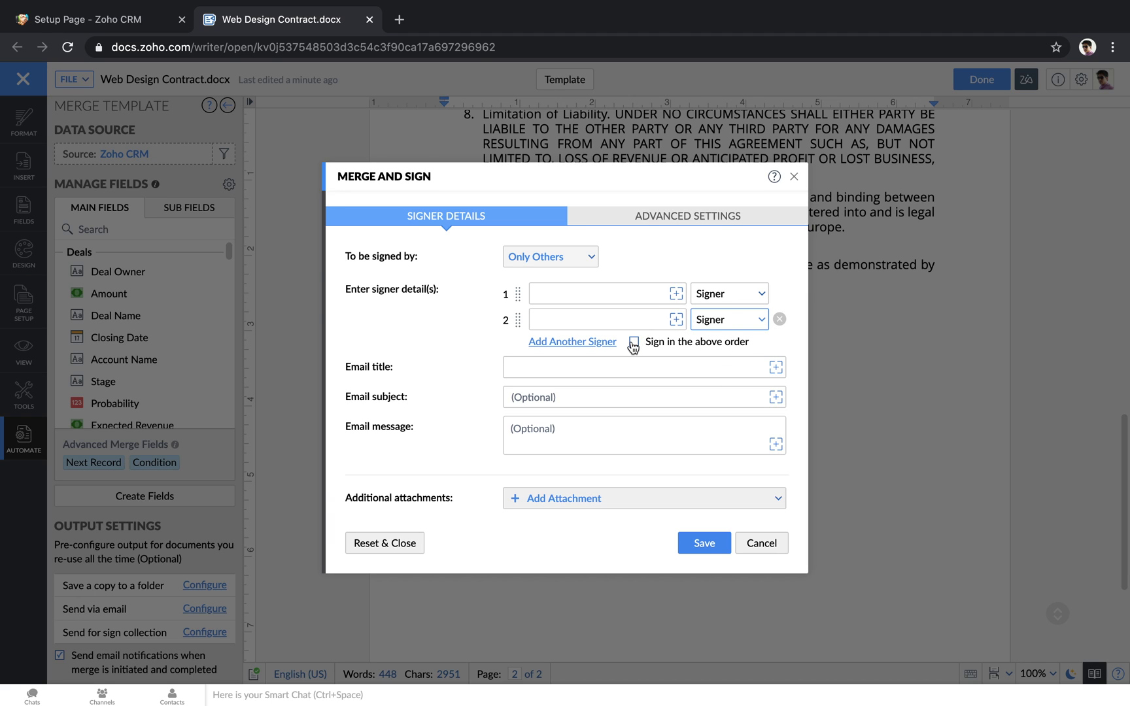
click(779, 319)
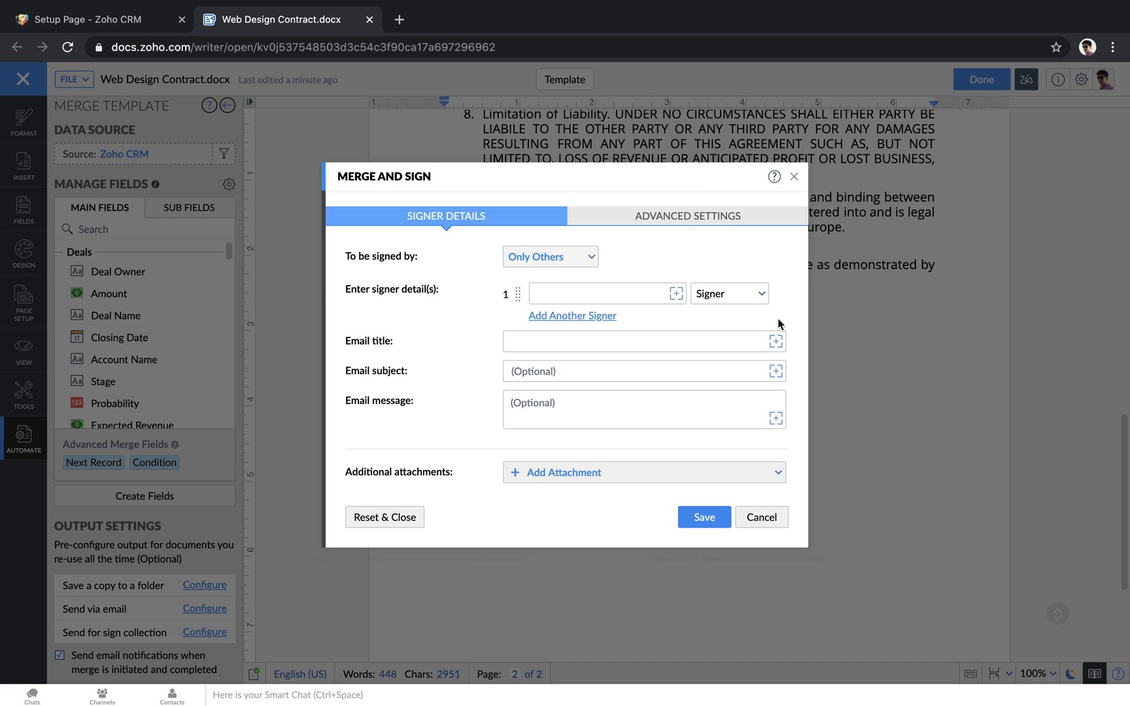
click(676, 295)
mouse_move(680, 341)
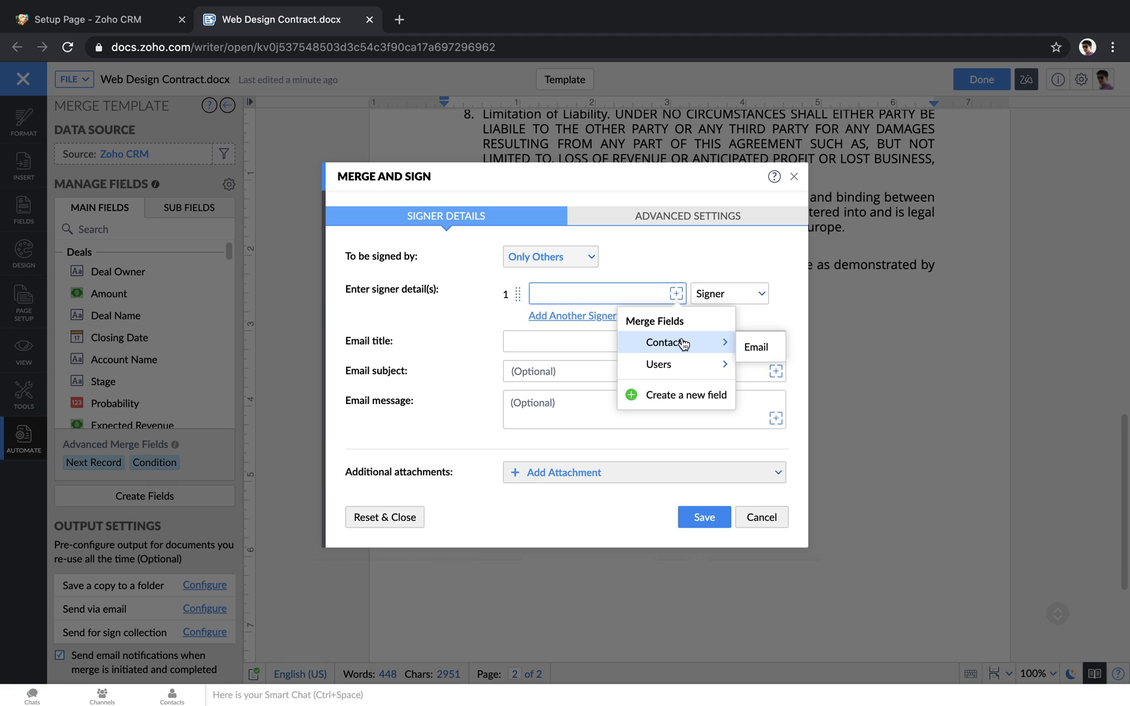
click(755, 348)
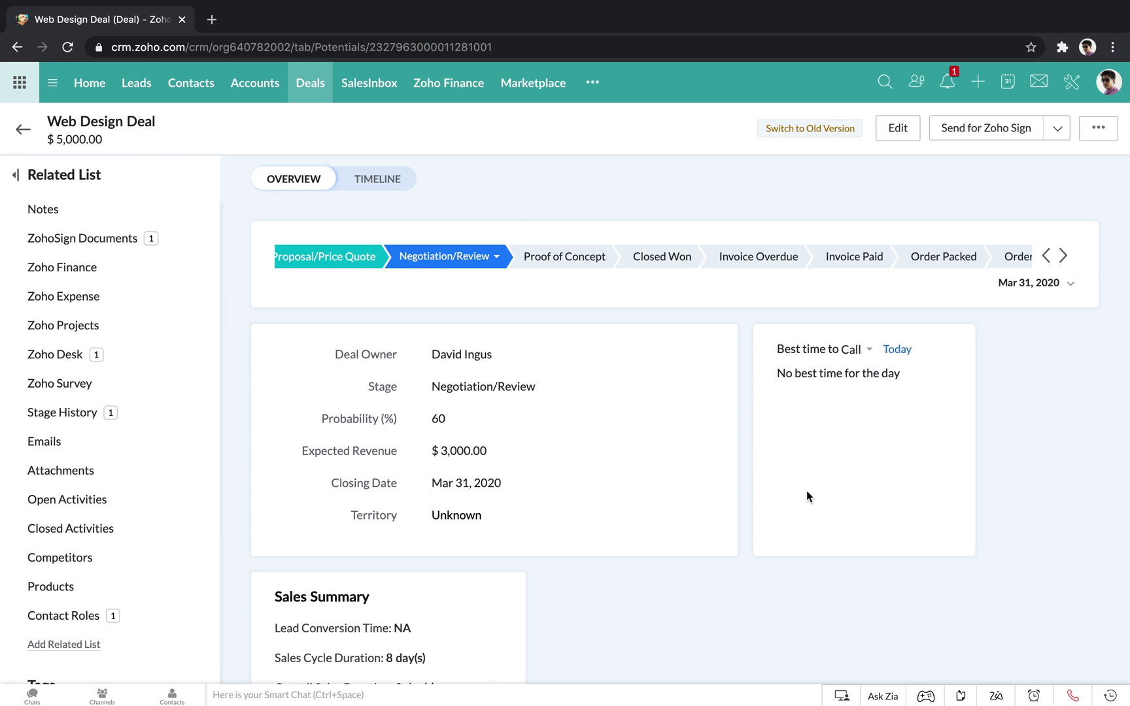
Step: Mail-merge the Web Design Deal into Web Design Contract.docx using Zoho Writer
click(1098, 136)
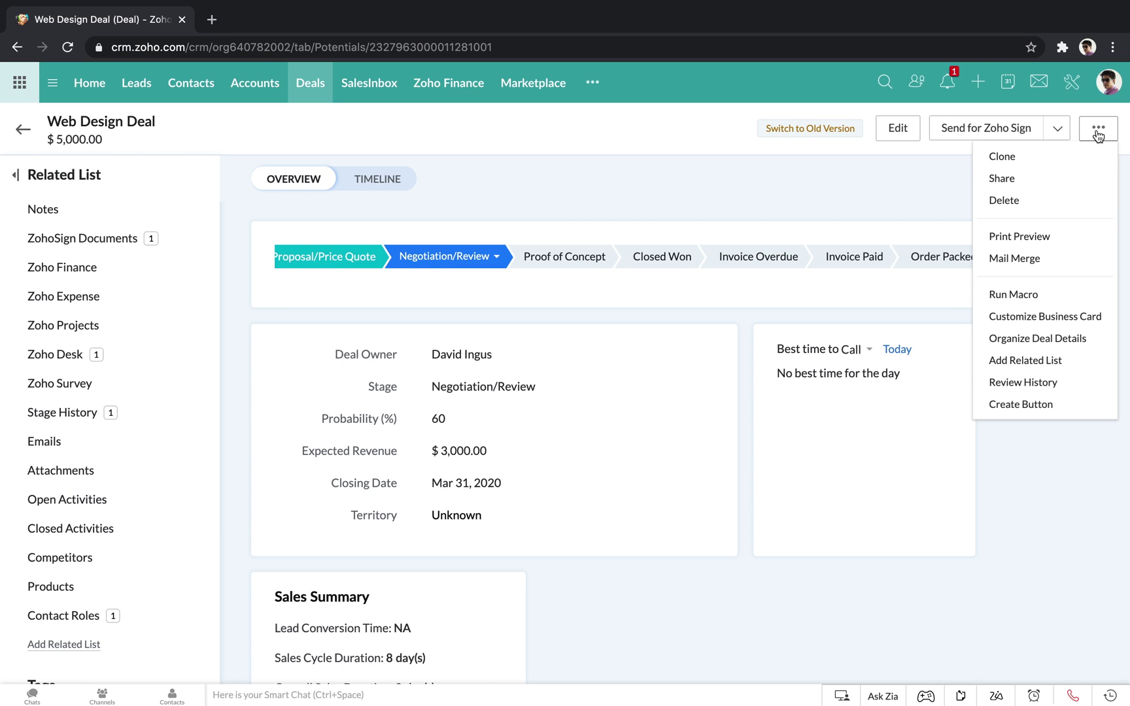
click(1024, 258)
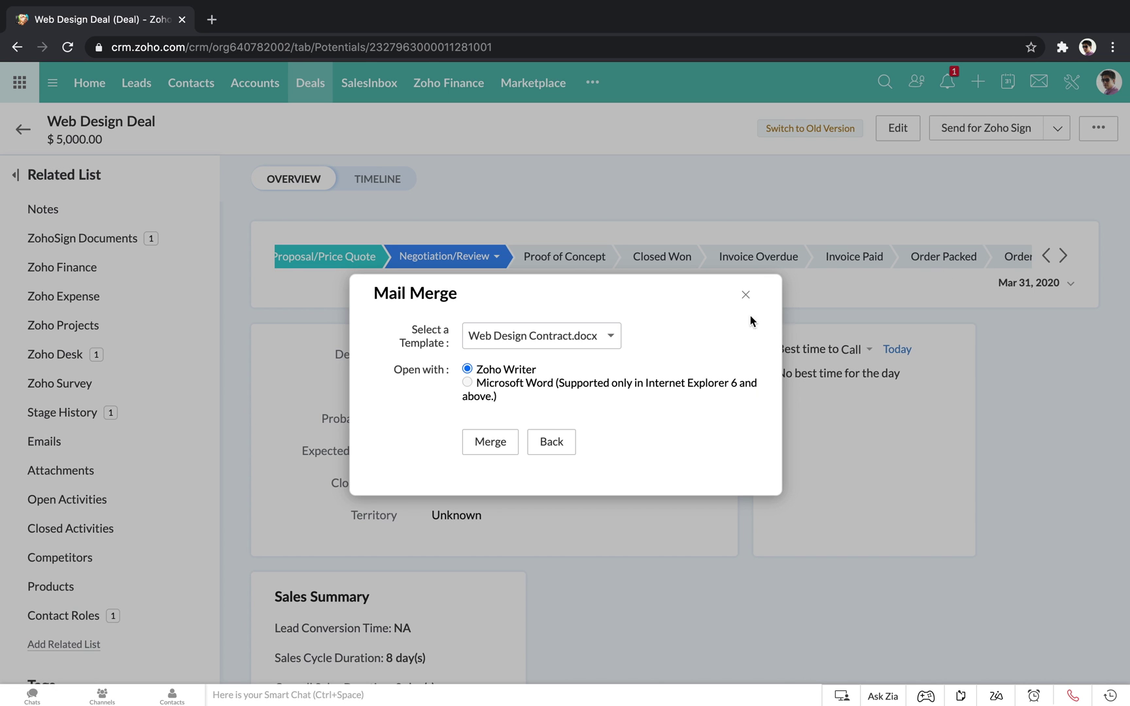
click(499, 442)
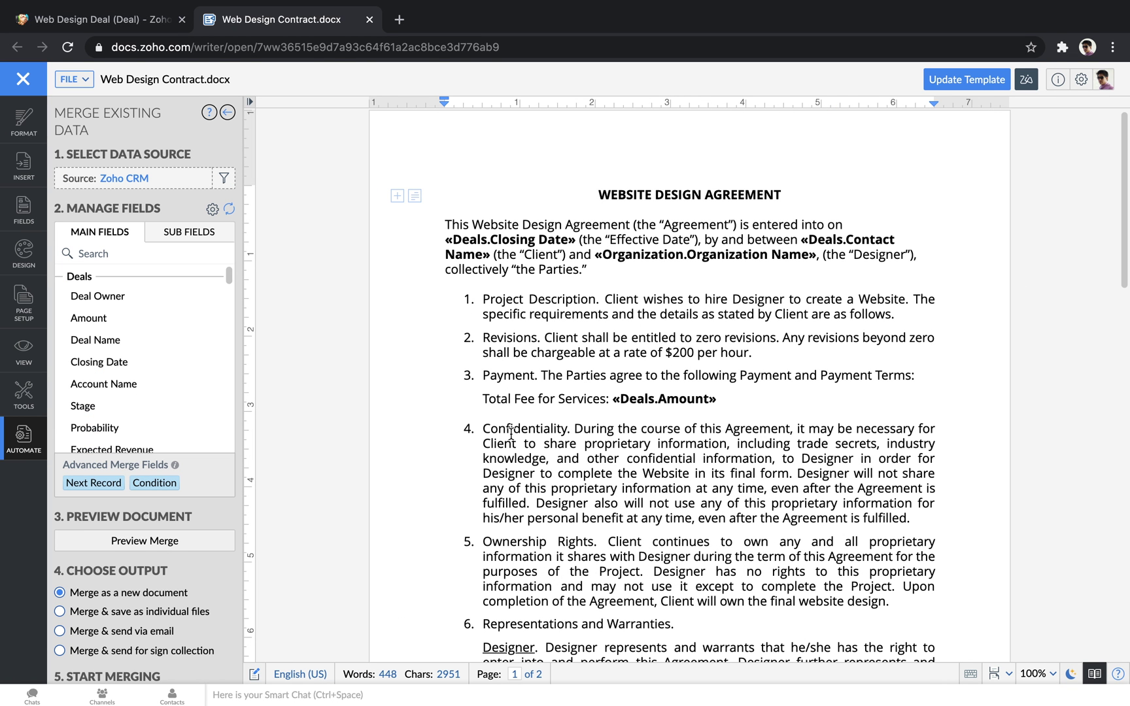
click(192, 548)
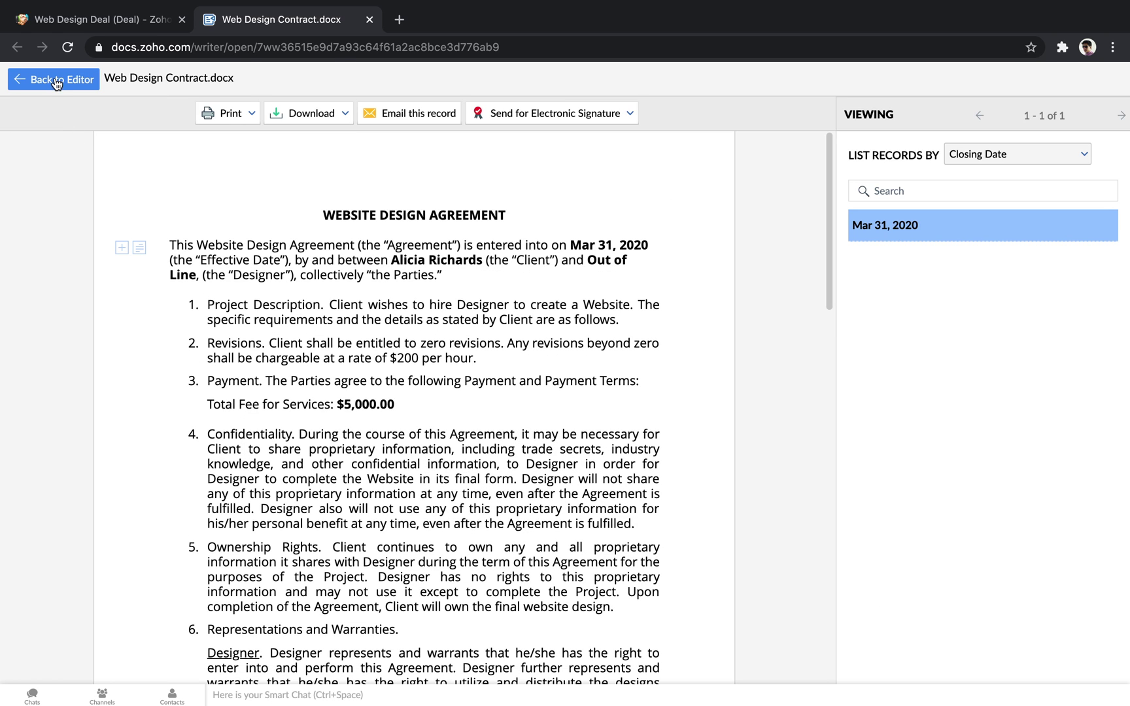
click(57, 81)
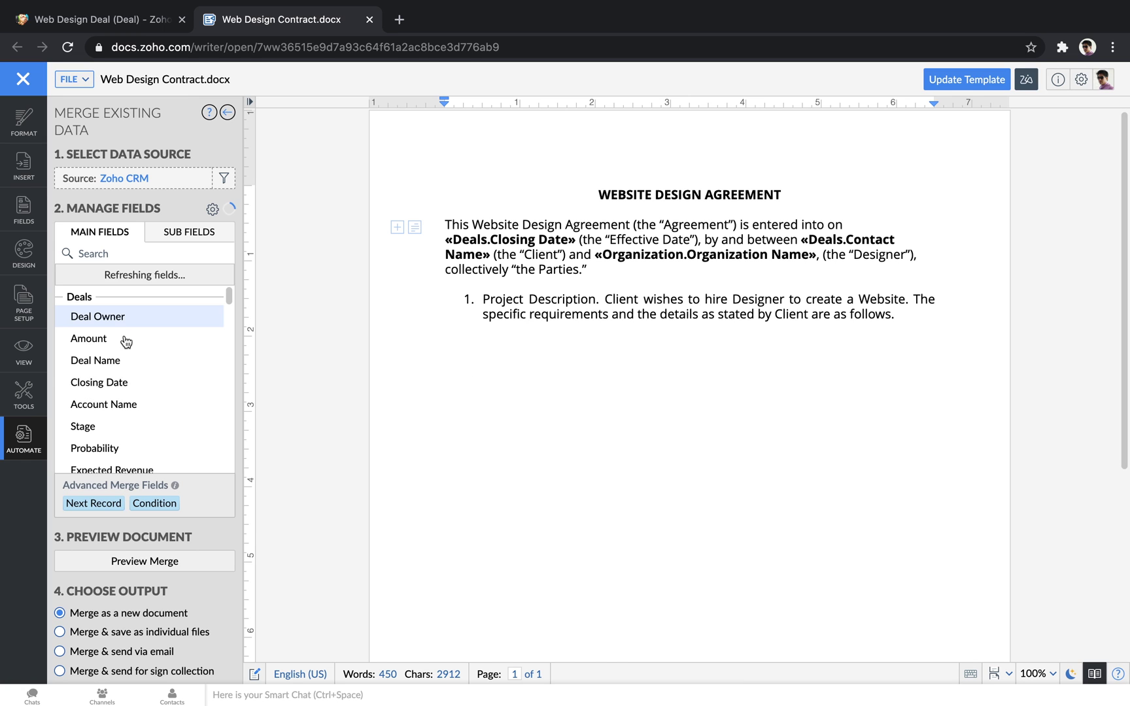
Step: Run the merge with sign collection output and send the Web Design Contract for signing
scroll(149, 519, down, 3)
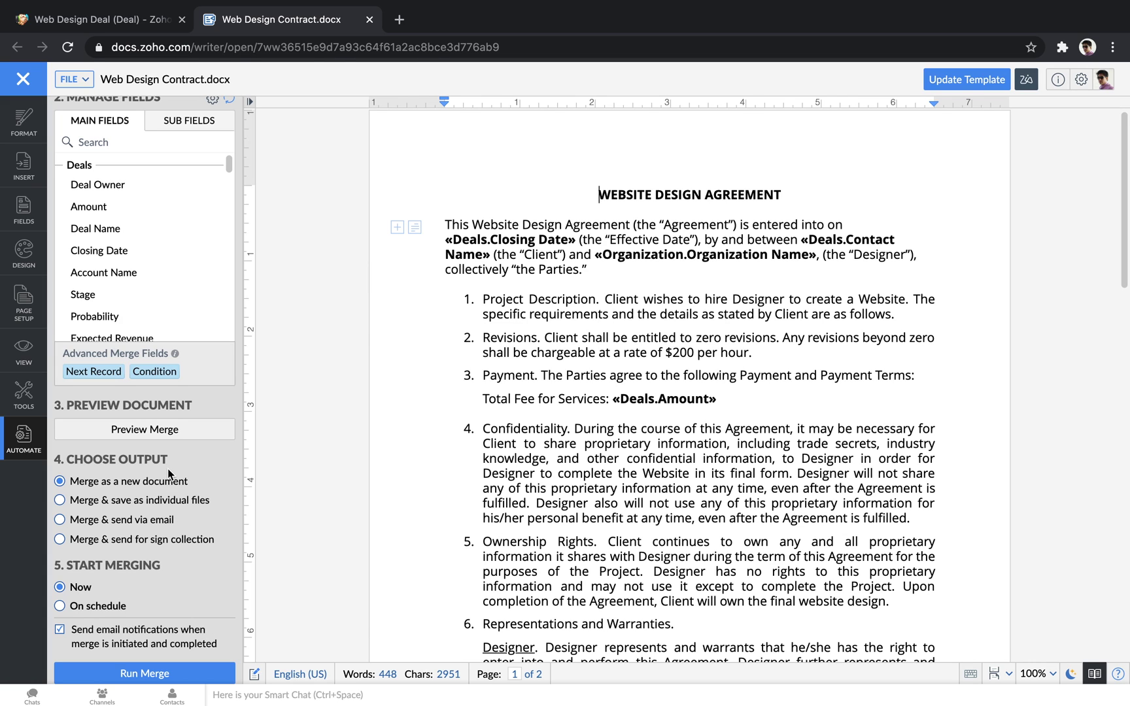
click(144, 541)
click(143, 674)
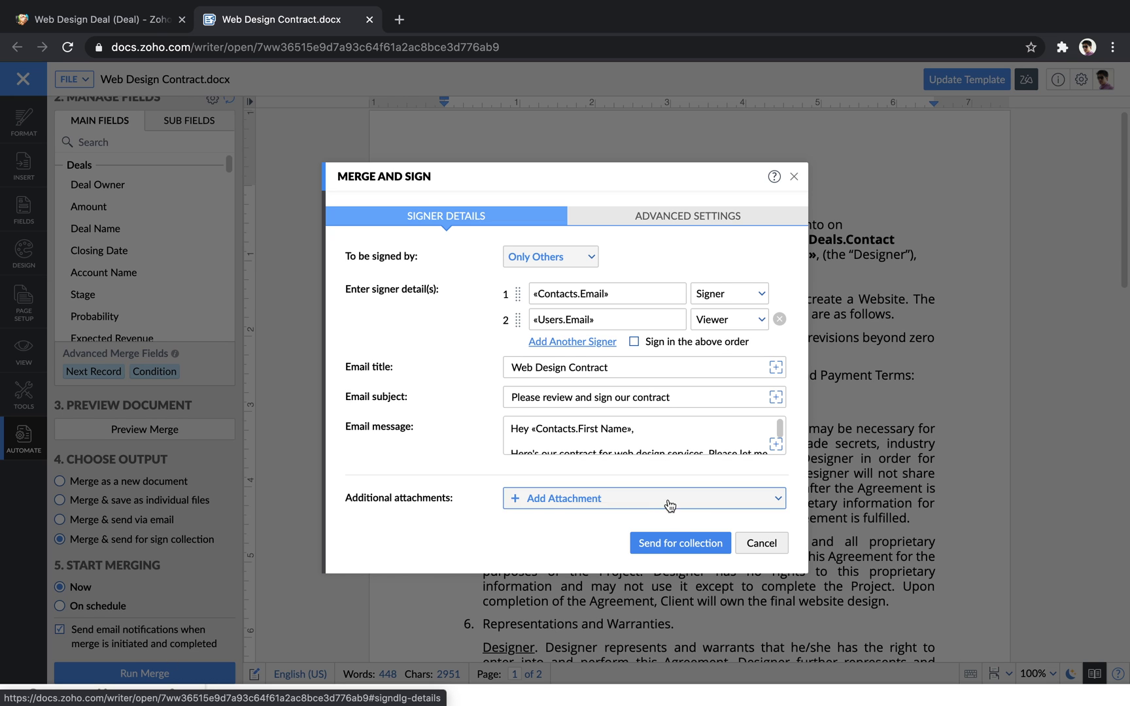
click(668, 544)
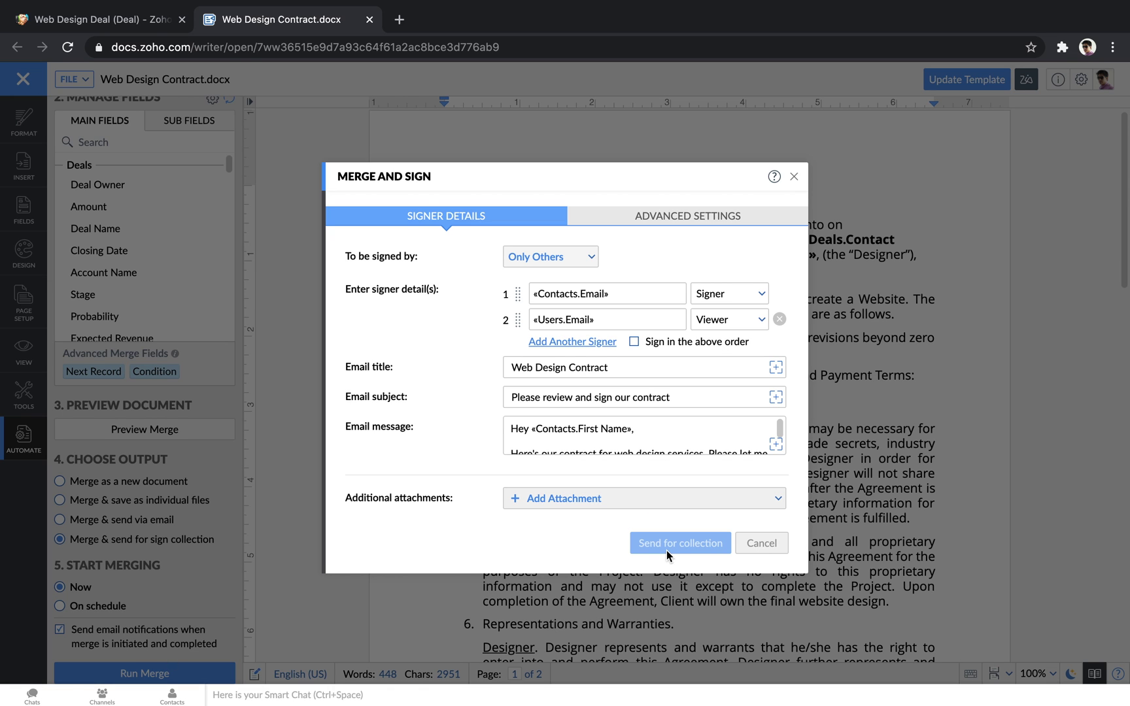